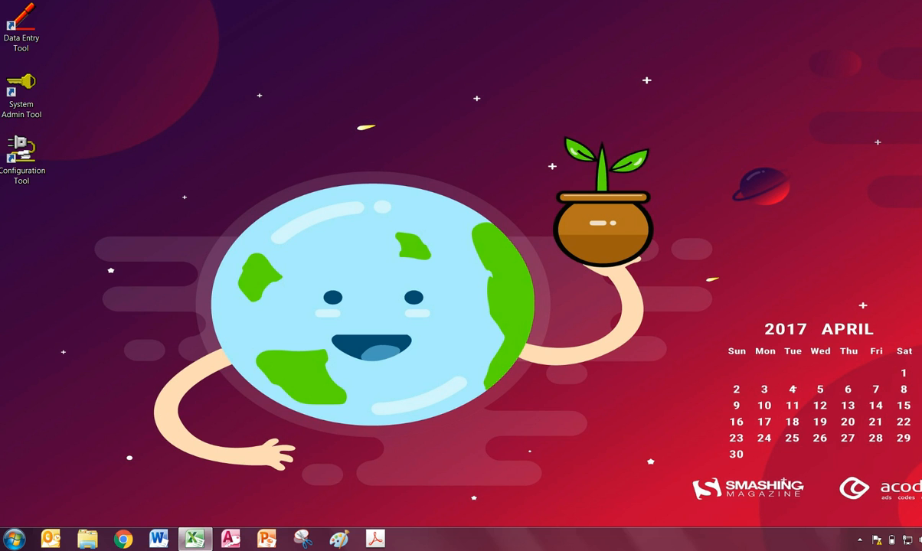
Open the Book1 workbook in Excel and look through the fire department list from the first rows to the last.
{"action": "mouse_move", "coordinate": [197, 541]}
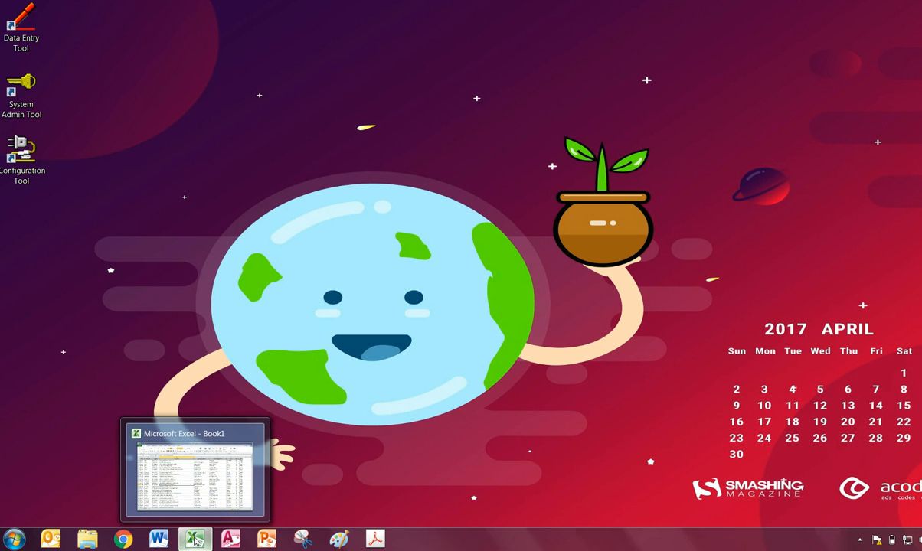
{"action": "left_click", "coordinate": [195, 542]}
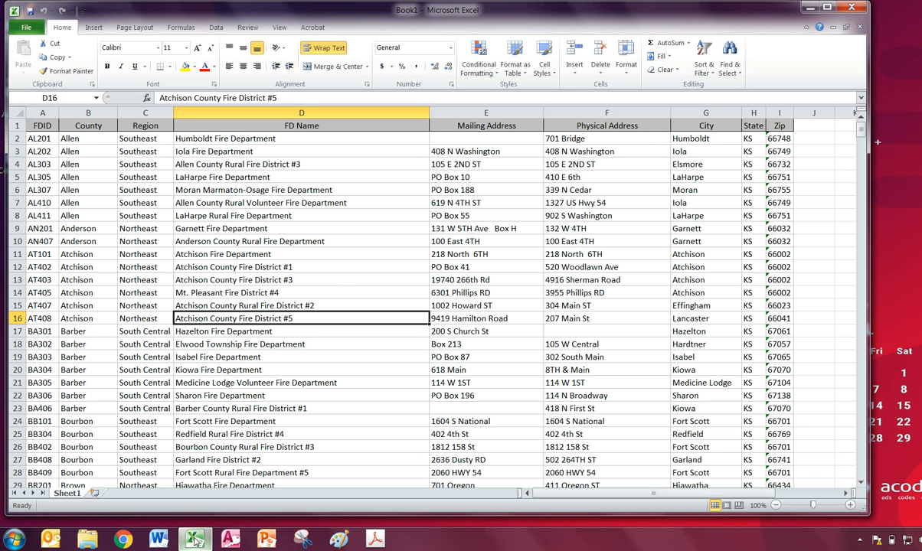
{"action": "left_click", "coordinate": [338, 380]}
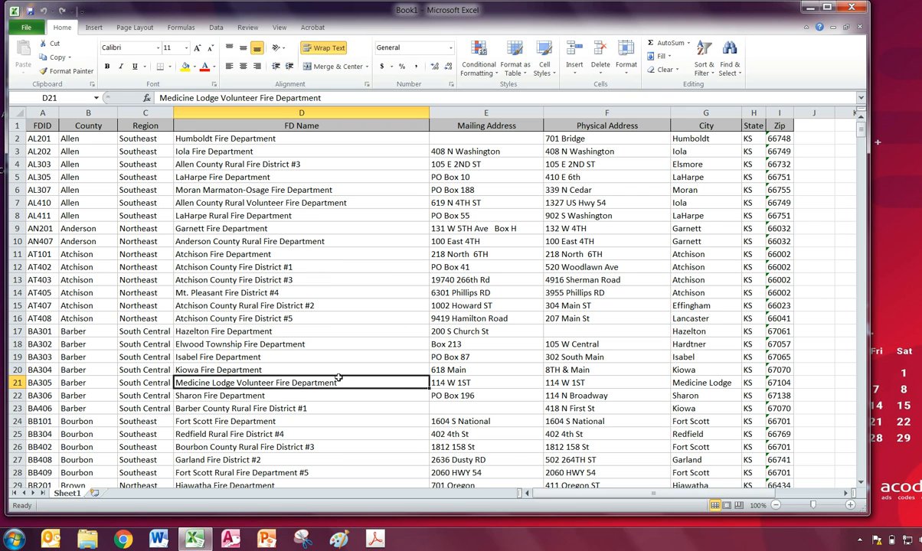
{"action": "left_click", "coordinate": [309, 241]}
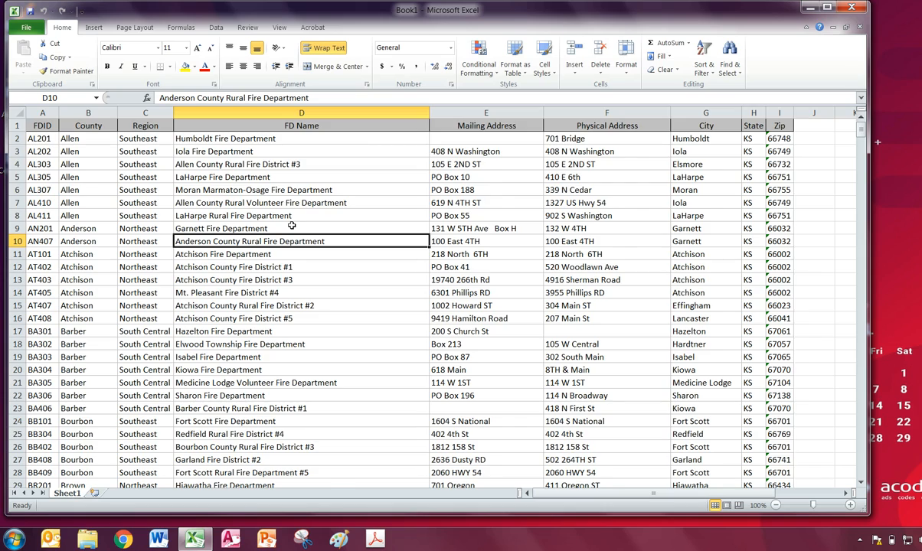
{"action": "scroll", "coordinate": [292, 225], "scroll_direction": "down", "scroll_amount": 20}
{"action": "scroll", "coordinate": [291, 245], "scroll_direction": "down", "scroll_amount": 20}
{"action": "scroll", "coordinate": [291, 258], "scroll_direction": "down", "scroll_amount": 20}
{"action": "scroll", "coordinate": [294, 267], "scroll_direction": "down", "scroll_amount": 20}
{"action": "scroll", "coordinate": [294, 283], "scroll_direction": "up", "scroll_amount": 17}
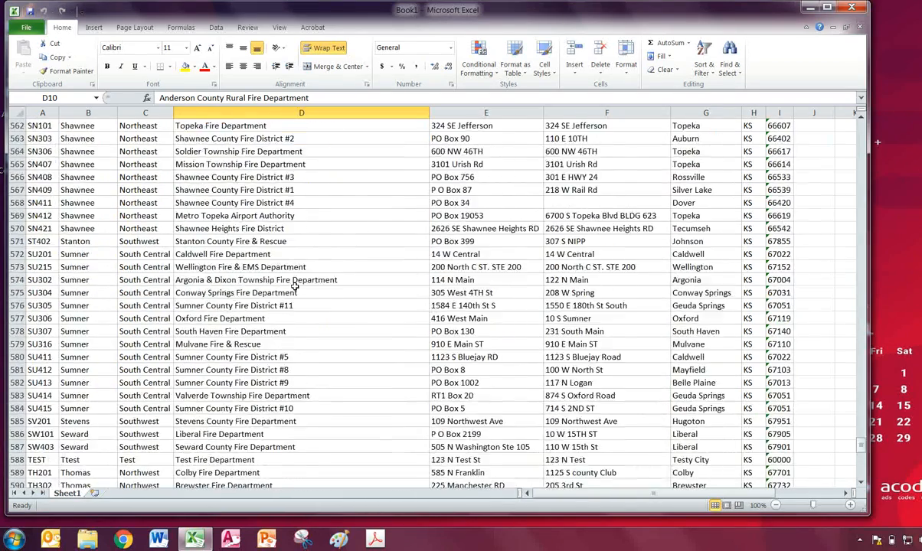
{"action": "scroll", "coordinate": [294, 285], "scroll_direction": "up", "scroll_amount": 18}
{"action": "left_click_drag", "start_coordinate": [861, 443], "coordinate": [864, 126]}
{"action": "left_click", "coordinate": [350, 177]}
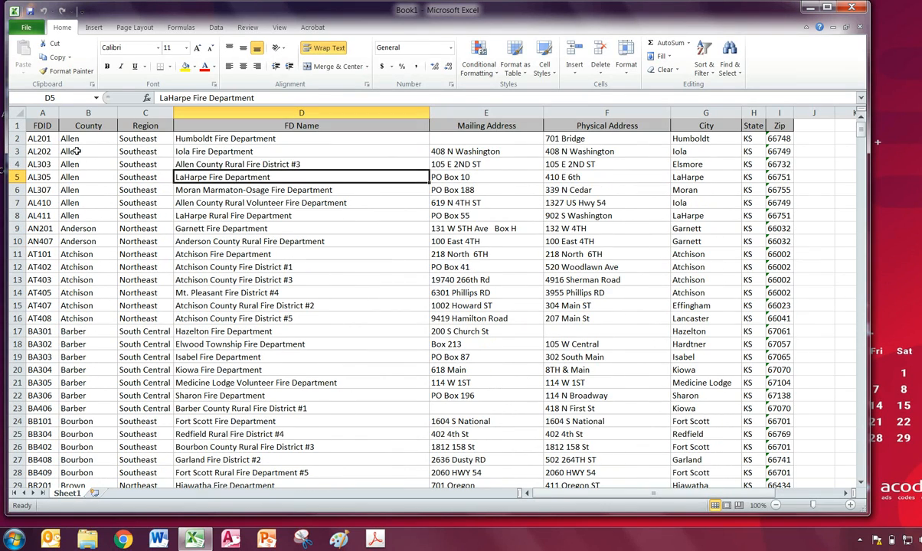
Examine the list's columns from FDID, County, Region and FD Name through the address columns, City, State and Zip.
{"action": "left_click", "coordinate": [46, 125]}
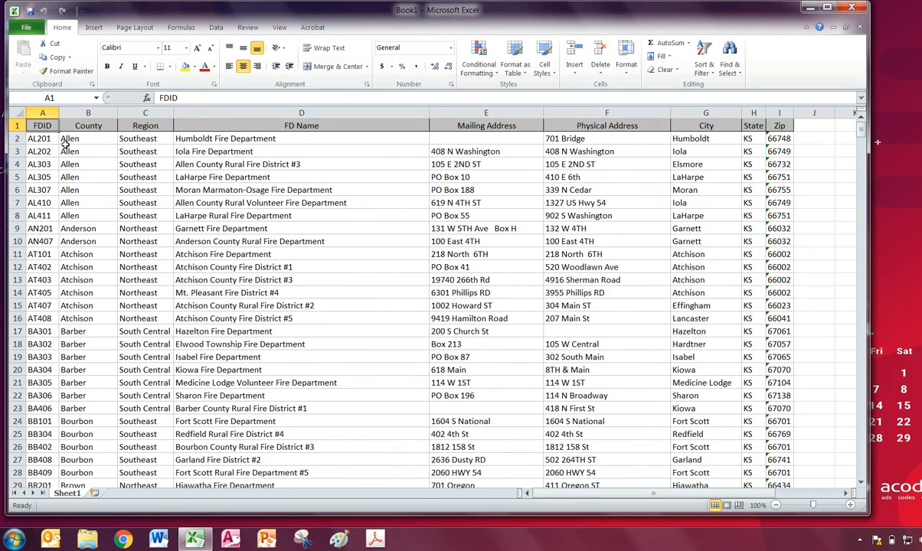
{"action": "left_click", "coordinate": [78, 126]}
{"action": "left_click", "coordinate": [164, 124]}
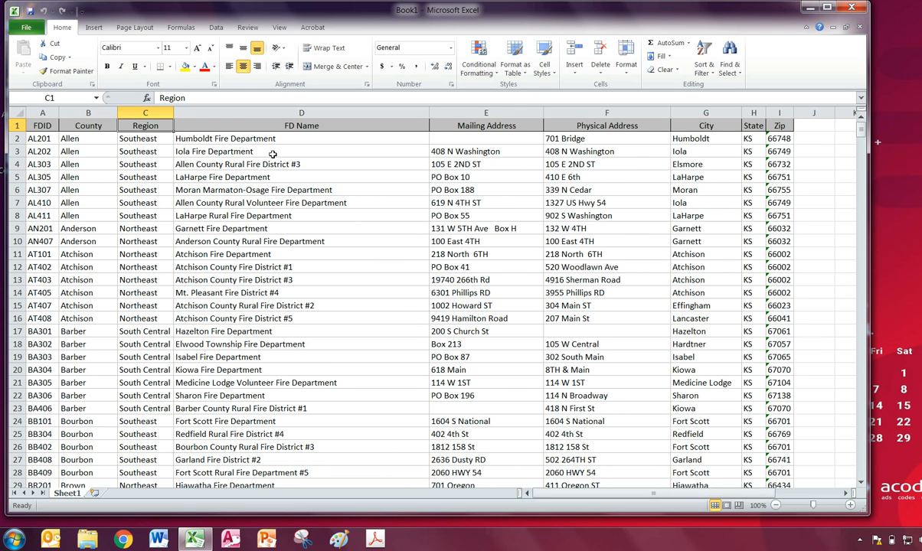
{"action": "left_click", "coordinate": [249, 124]}
{"action": "left_click", "coordinate": [475, 113]}
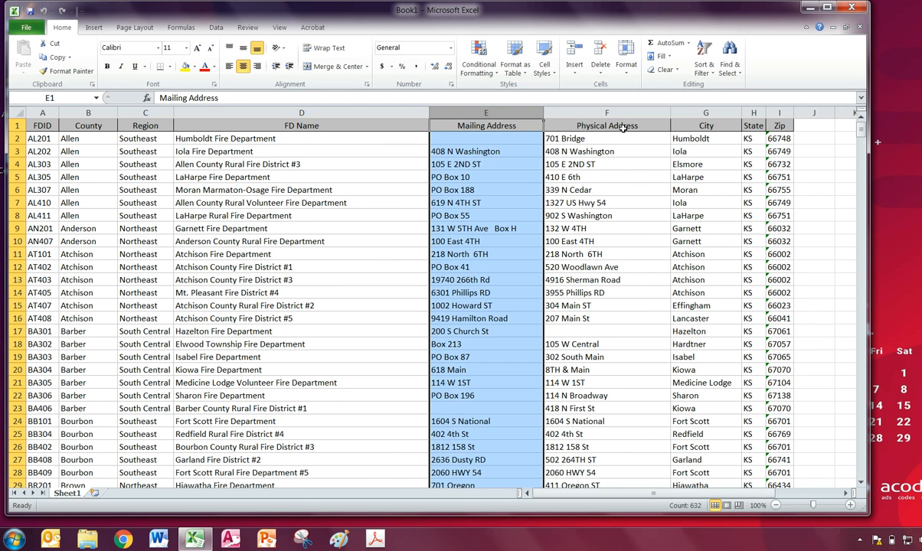
{"action": "left_click", "coordinate": [587, 124]}
{"action": "left_click", "coordinate": [627, 112]}
{"action": "left_click", "coordinate": [706, 113]}
{"action": "left_click", "coordinate": [753, 113]}
{"action": "left_click", "coordinate": [780, 112]}
{"action": "left_click", "coordinate": [205, 242]}
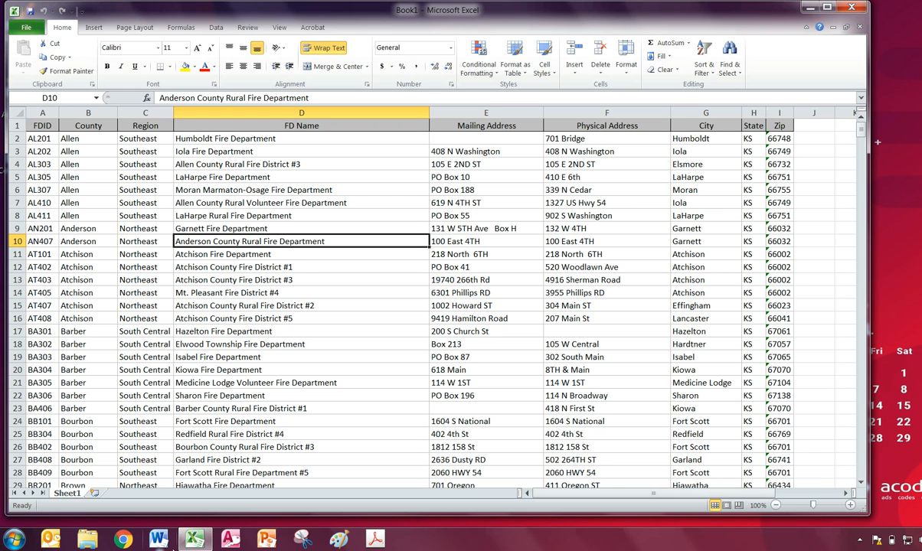
Switch to Access, create a blank database named Database2.accdb, close its field list and show the object creation commands.
{"action": "left_click", "coordinate": [230, 541]}
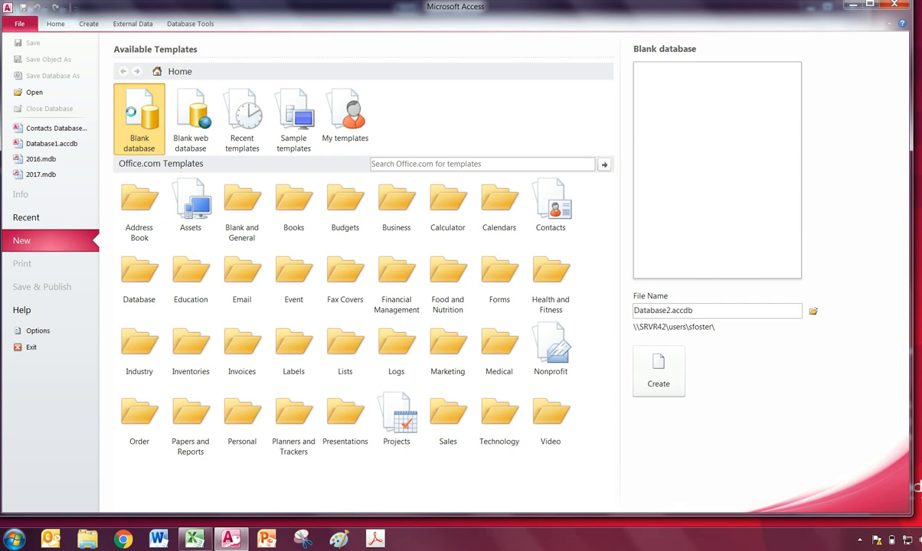
{"action": "double_click", "coordinate": [131, 112]}
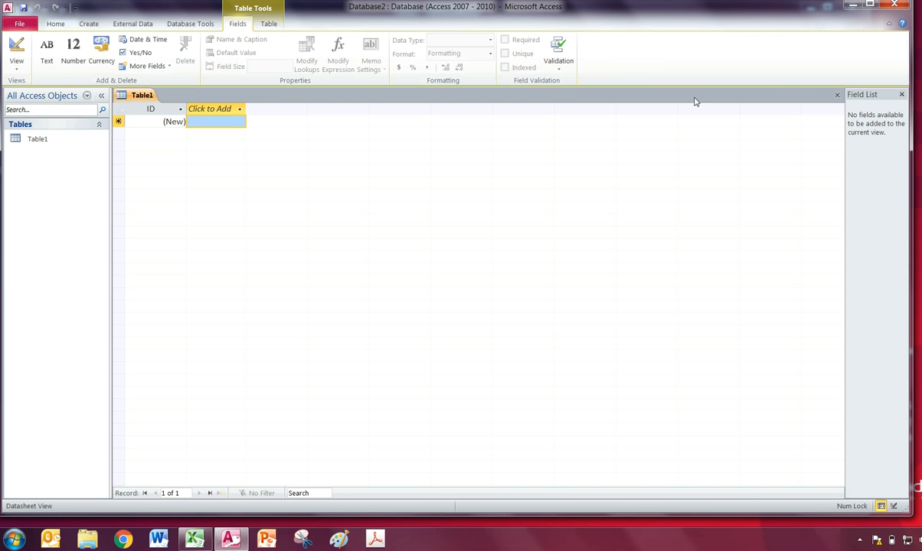
{"action": "left_click", "coordinate": [902, 94]}
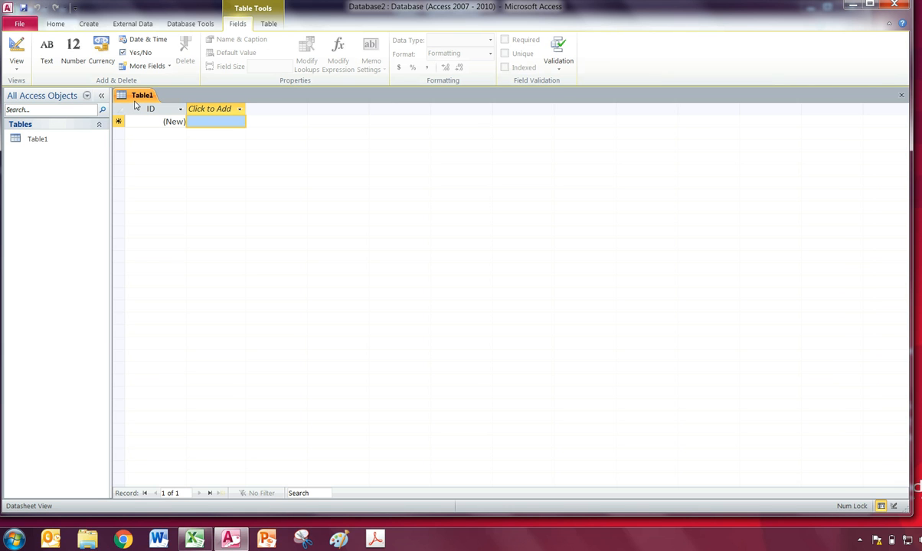
{"action": "left_click", "coordinate": [86, 24]}
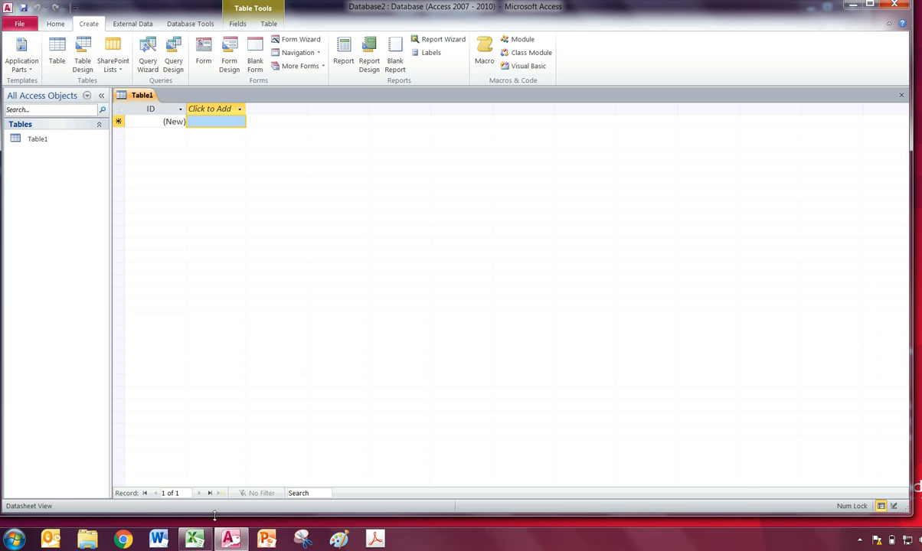
Switch to Excel and copy the entire fire department list, including the header row, from A1 through I632.
{"action": "left_click", "coordinate": [194, 540]}
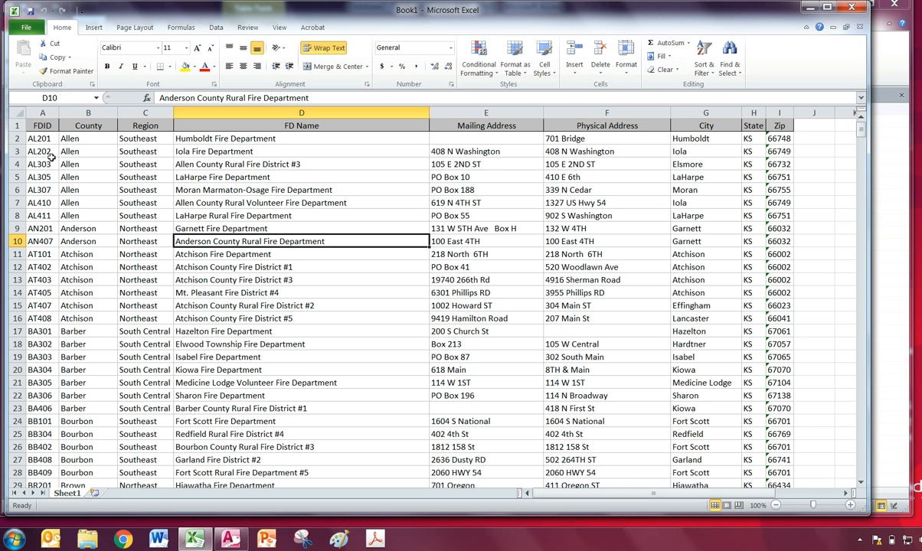
{"action": "left_click_drag", "start_coordinate": [44, 131], "coordinate": [737, 334]}
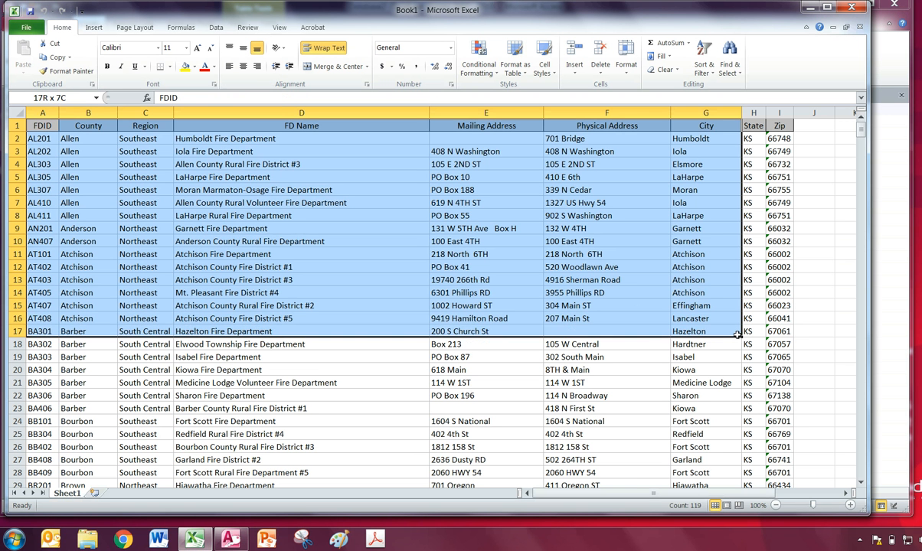
{"action": "left_click", "coordinate": [212, 309]}
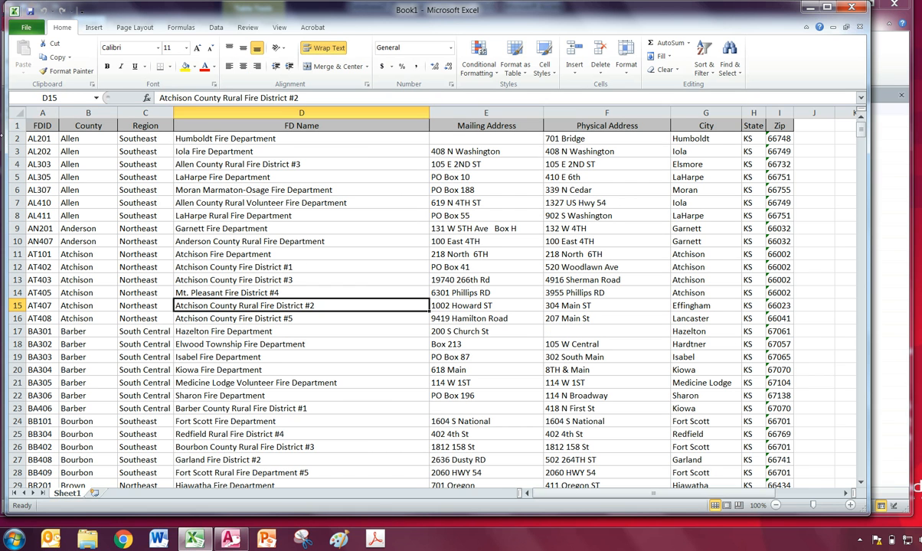
{"action": "key", "text": "ctrl+Home"}
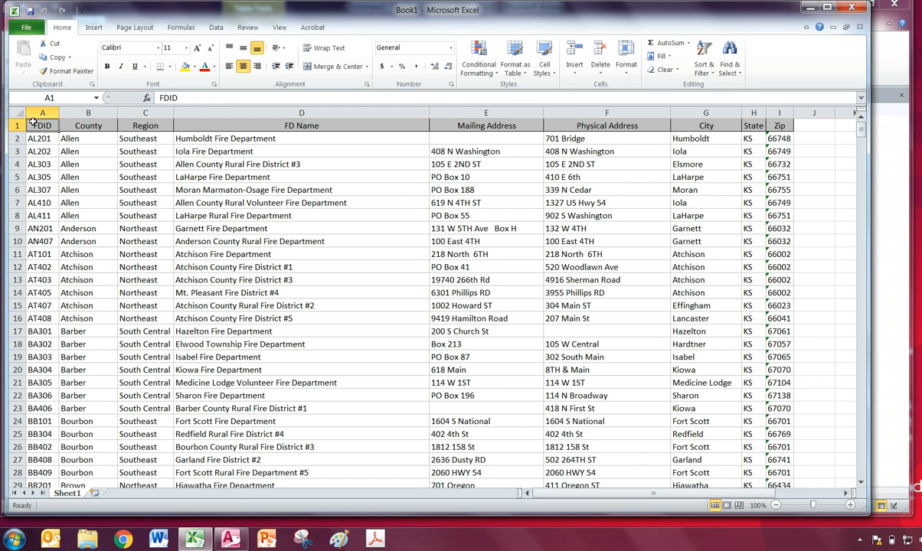
{"action": "key", "text": "ctrl+shift+Down"}
{"action": "key", "text": "ctrl+shift+Right"}
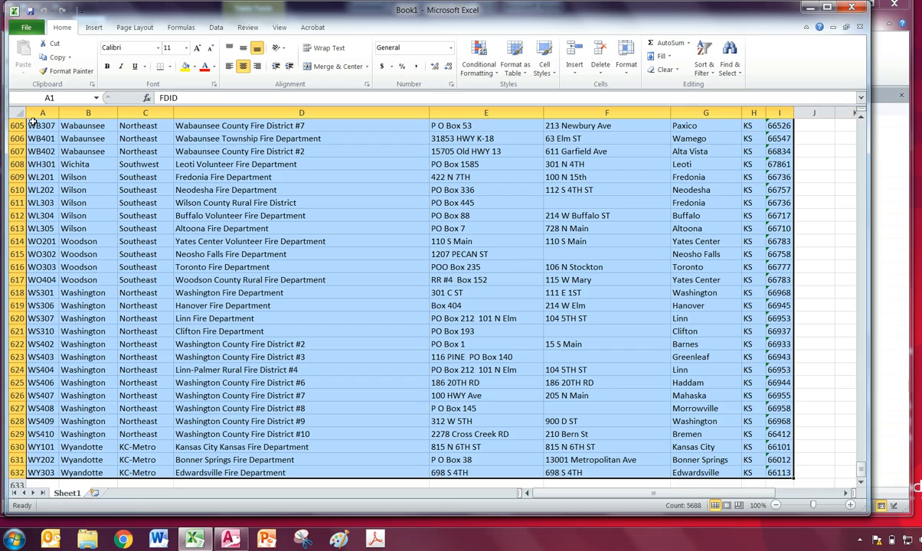
{"action": "key", "text": "ctrl+c"}
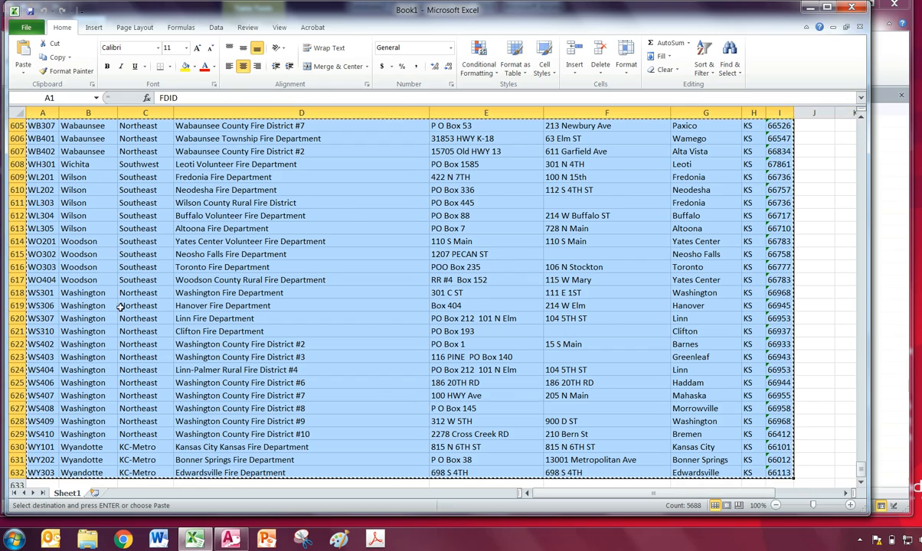
{"action": "scroll", "coordinate": [121, 308], "scroll_direction": "up", "scroll_amount": 14}
{"action": "scroll", "coordinate": [121, 308], "scroll_direction": "up", "scroll_amount": 20}
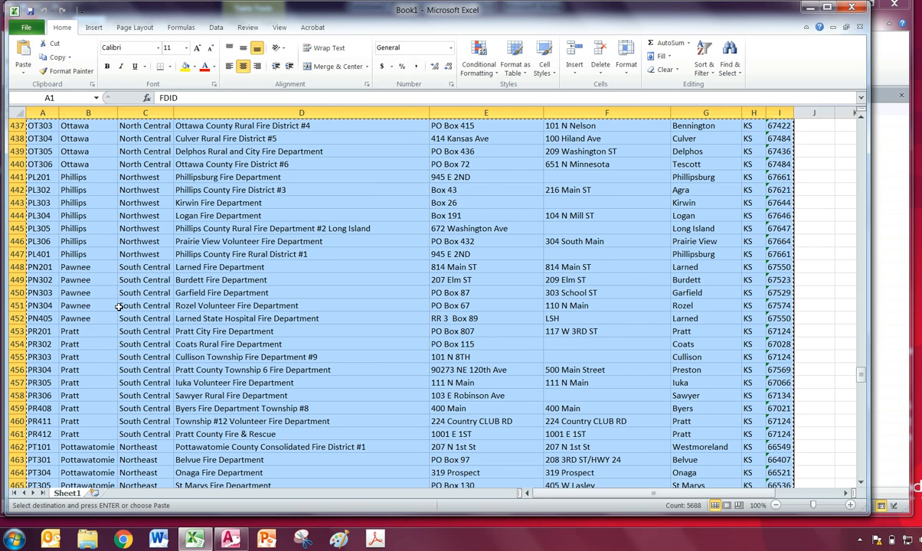
{"action": "scroll", "coordinate": [120, 307], "scroll_direction": "down", "scroll_amount": 1}
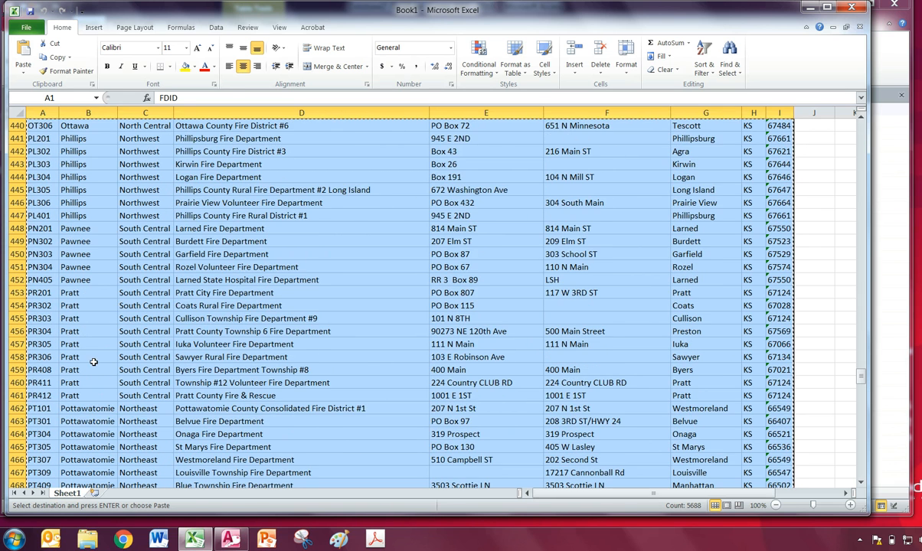
Switch to Access, paste the copied list into Table1, accept adding the records, and check the ID column.
{"action": "left_click", "coordinate": [231, 540]}
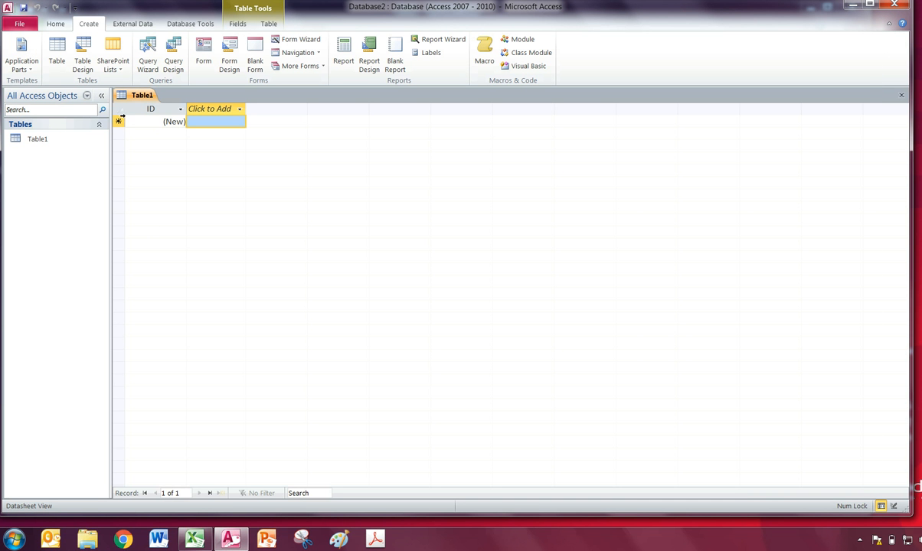
{"action": "left_click", "coordinate": [119, 115]}
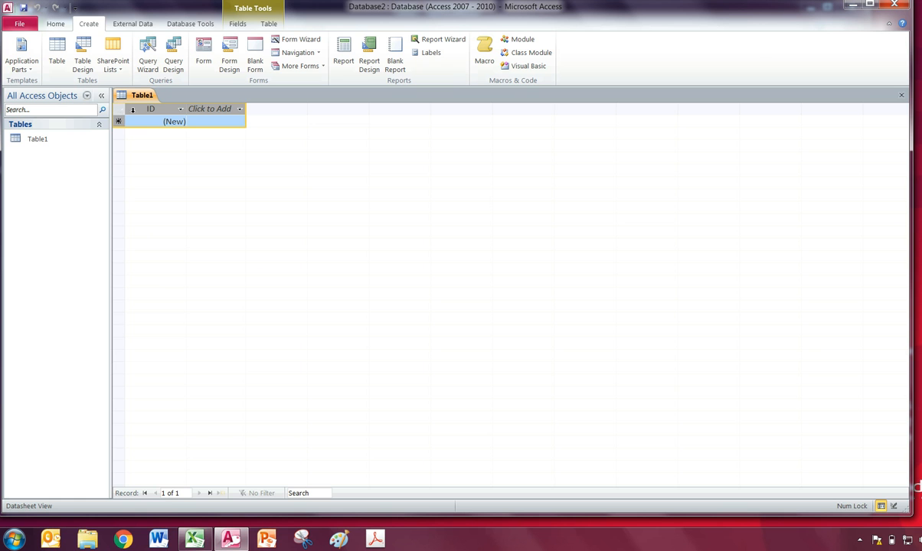
{"action": "right_click", "coordinate": [120, 113]}
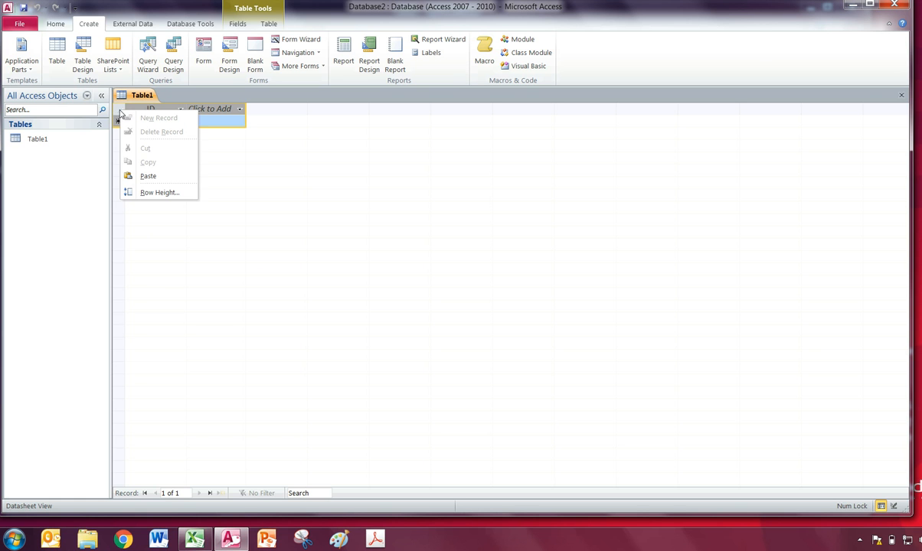
{"action": "left_click", "coordinate": [148, 176]}
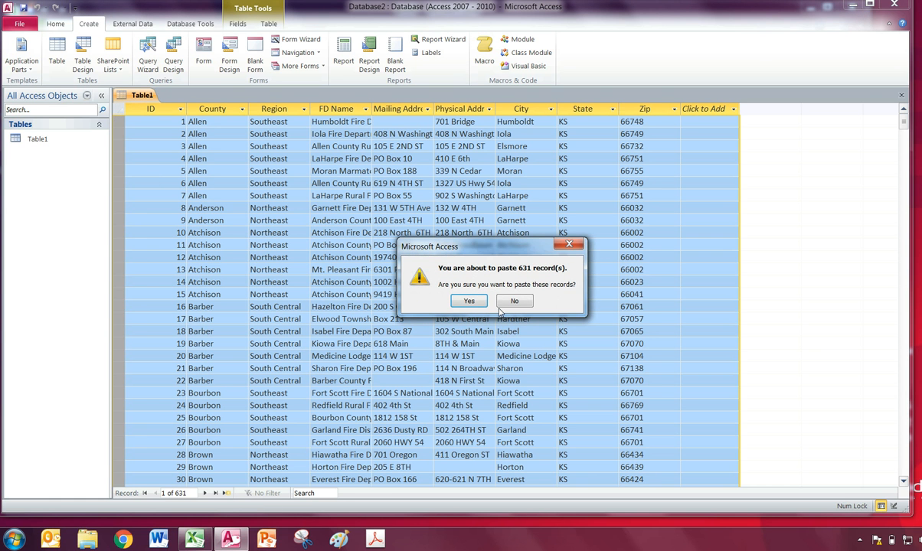
{"action": "left_click", "coordinate": [469, 302]}
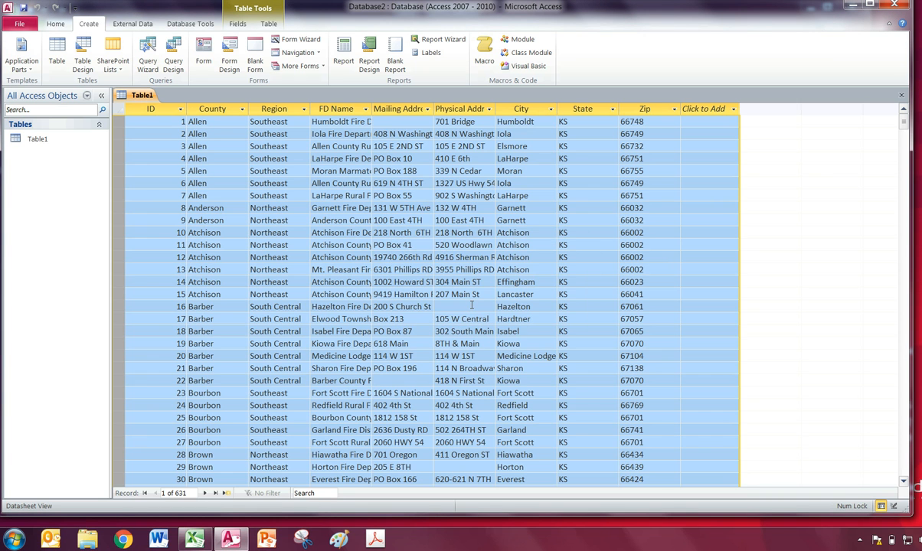
{"action": "left_click", "coordinate": [376, 280]}
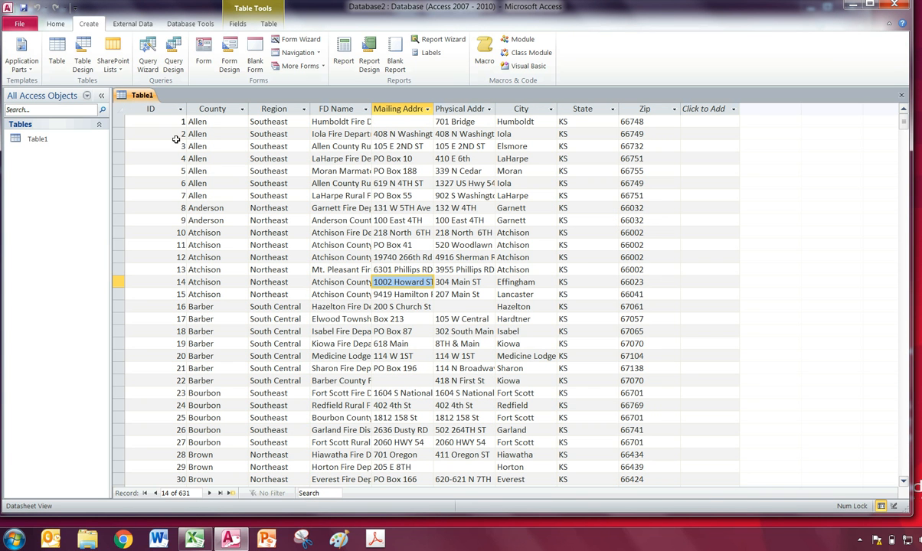
{"action": "left_click", "coordinate": [153, 111]}
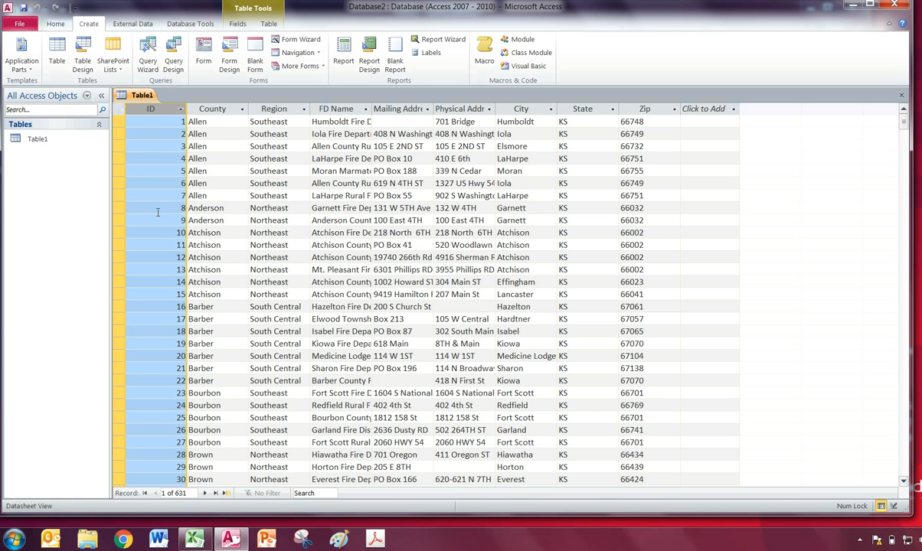
{"action": "left_click", "coordinate": [164, 401]}
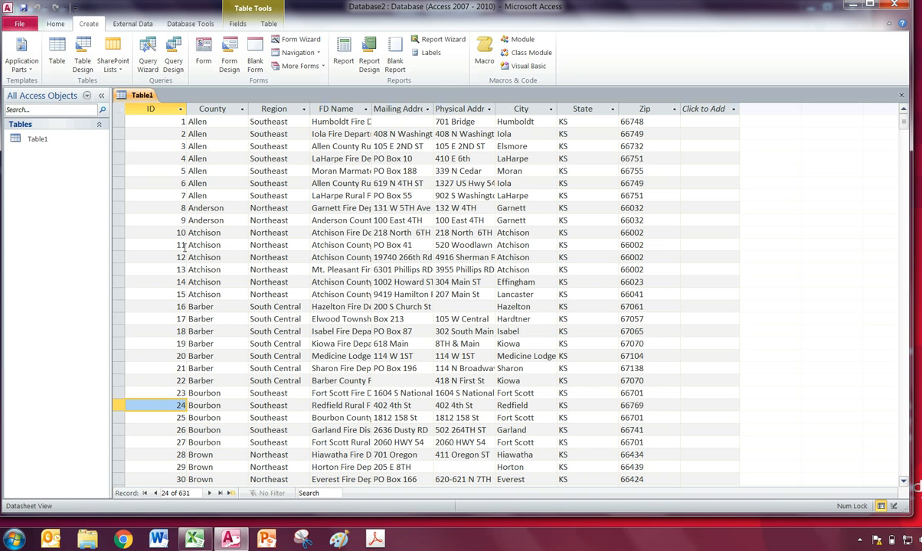
Switch to Excel and insert a blank column before the FDID column.
{"action": "left_click", "coordinate": [194, 540]}
{"action": "left_click", "coordinate": [145, 293]}
{"action": "left_click", "coordinate": [44, 113]}
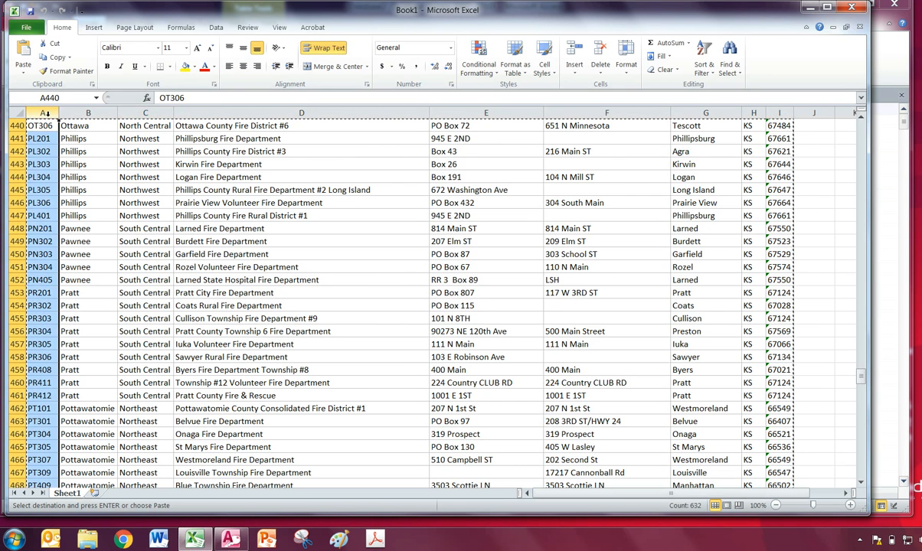
{"action": "right_click", "coordinate": [44, 113]}
{"action": "key", "text": "Escape"}
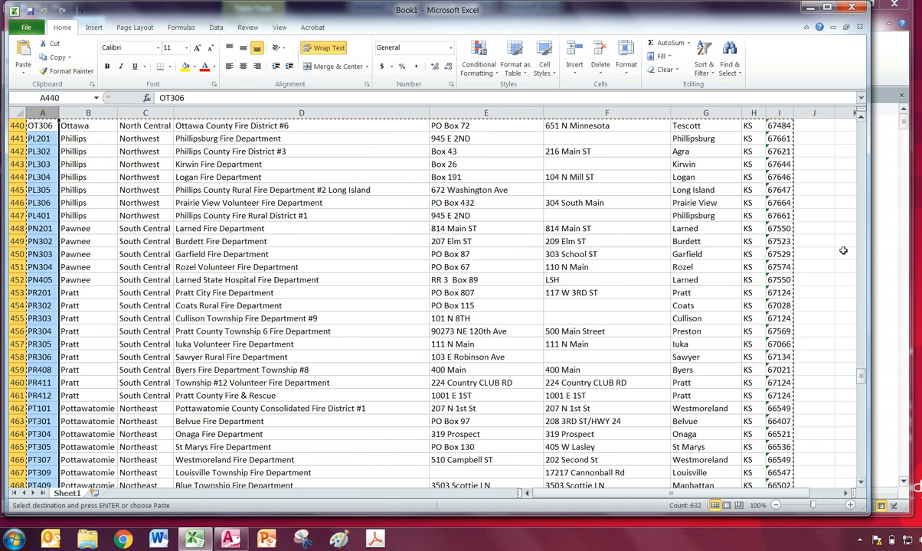
{"action": "left_click", "coordinate": [843, 250]}
{"action": "left_click", "coordinate": [54, 177]}
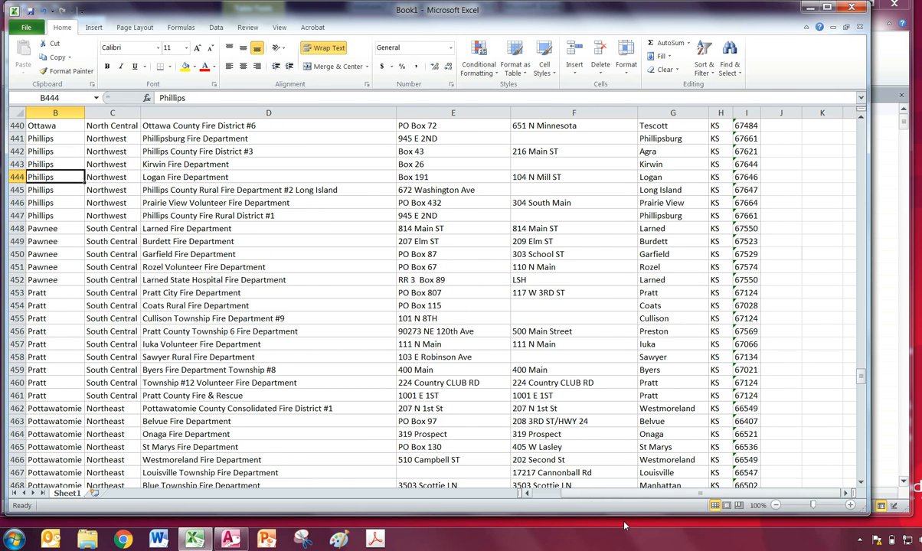
{"action": "left_click", "coordinate": [551, 493]}
{"action": "right_click", "coordinate": [42, 115]}
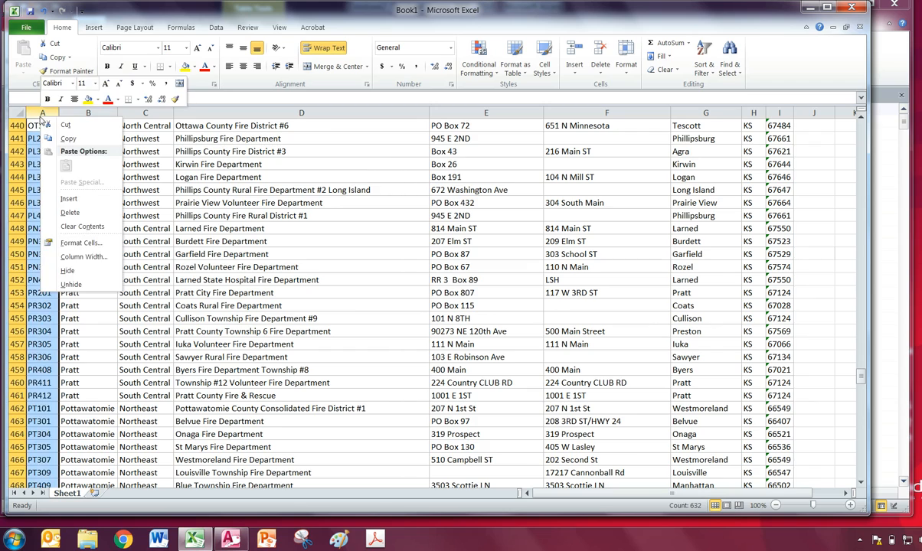
{"action": "left_click", "coordinate": [47, 197]}
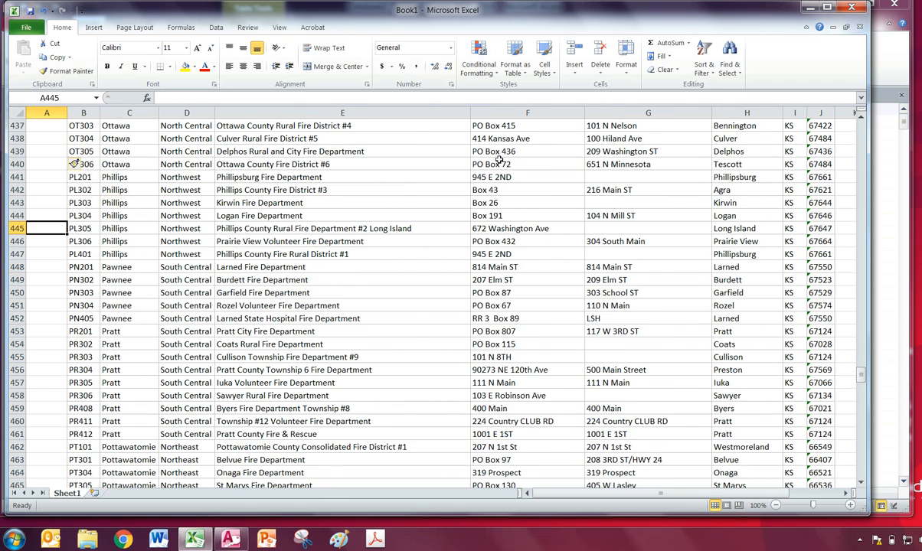
Copy the fire department list together with the blank first column and header row, from A1 through J632.
{"action": "left_click_drag", "start_coordinate": [860, 376], "coordinate": [871, 129]}
{"action": "left_click", "coordinate": [279, 214]}
{"action": "left_click", "coordinate": [46, 129]}
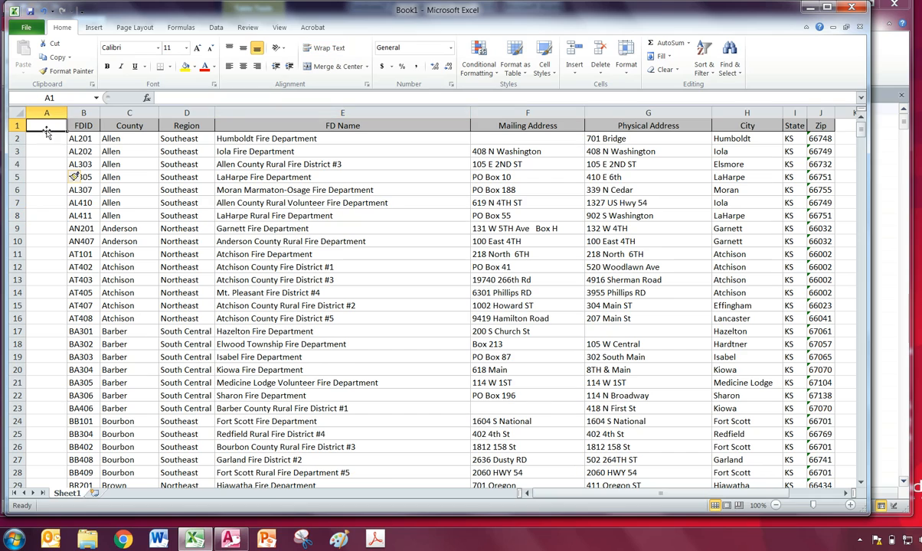
{"action": "left_click", "coordinate": [80, 123]}
{"action": "left_click_drag", "start_coordinate": [45, 128], "coordinate": [812, 474]}
{"action": "key", "text": "ctrl+c"}
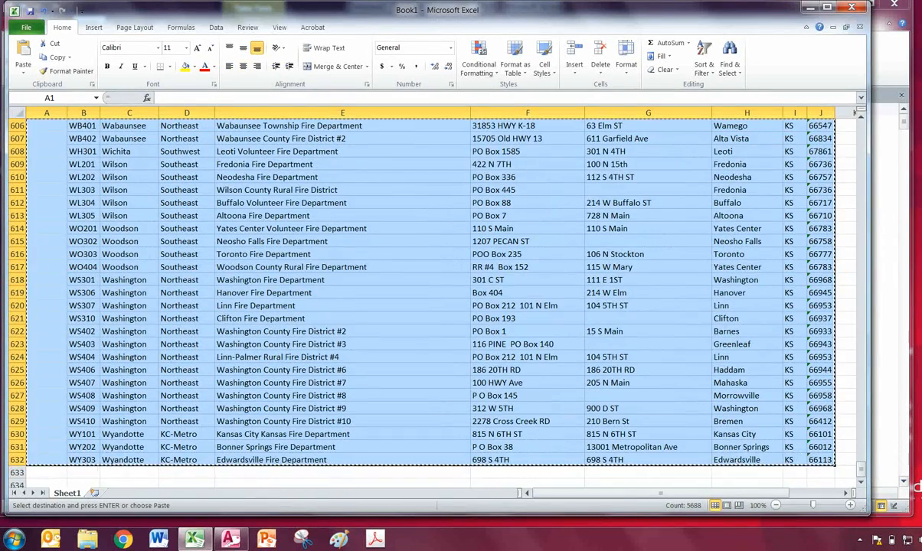
Switch to Access, close Table1 without saving its changes, and create a new blank table.
{"action": "key", "text": "alt+Tab"}
{"action": "left_click", "coordinate": [901, 96]}
{"action": "left_click", "coordinate": [488, 301]}
{"action": "left_click", "coordinate": [89, 24]}
{"action": "left_click", "coordinate": [56, 48]}
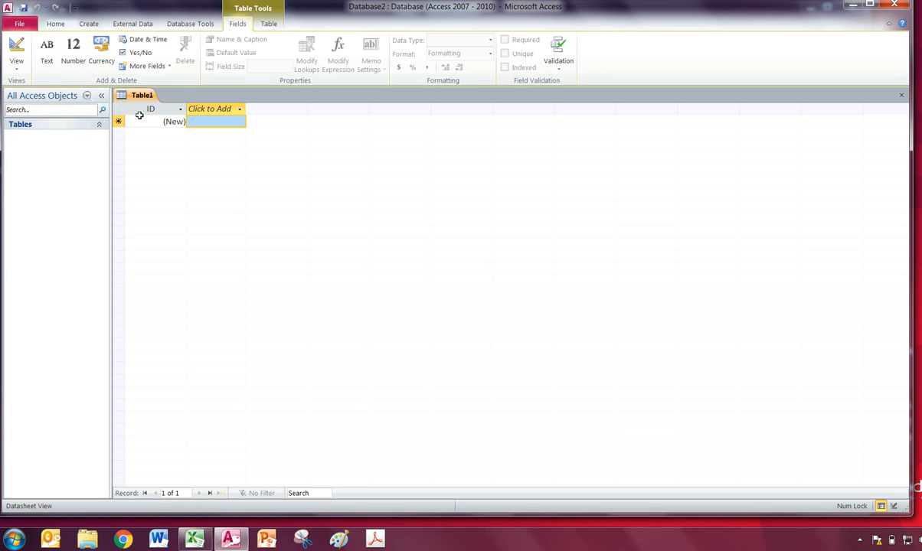
Paste the copied list as records into the new table, accept adding them, and check the ID and FDID columns.
{"action": "right_click", "coordinate": [115, 111]}
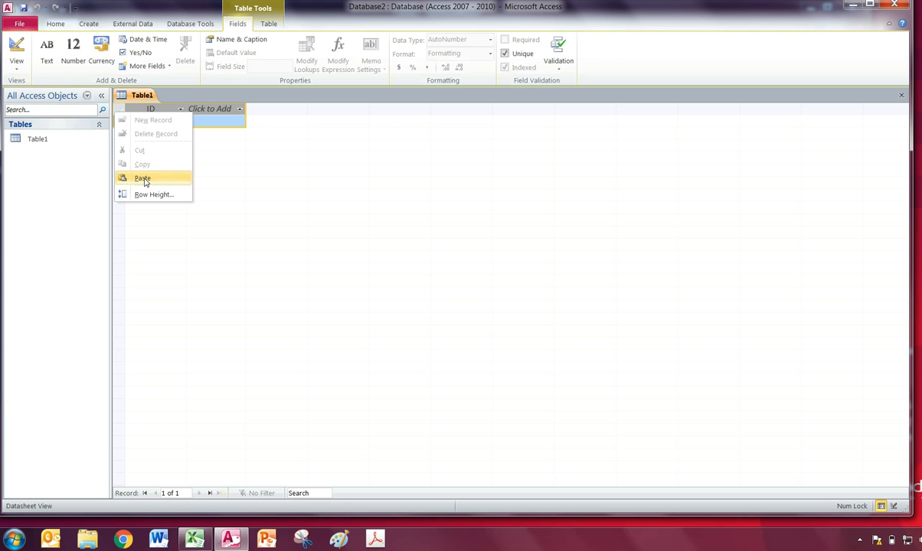
{"action": "left_click", "coordinate": [118, 118]}
{"action": "right_click", "coordinate": [118, 117]}
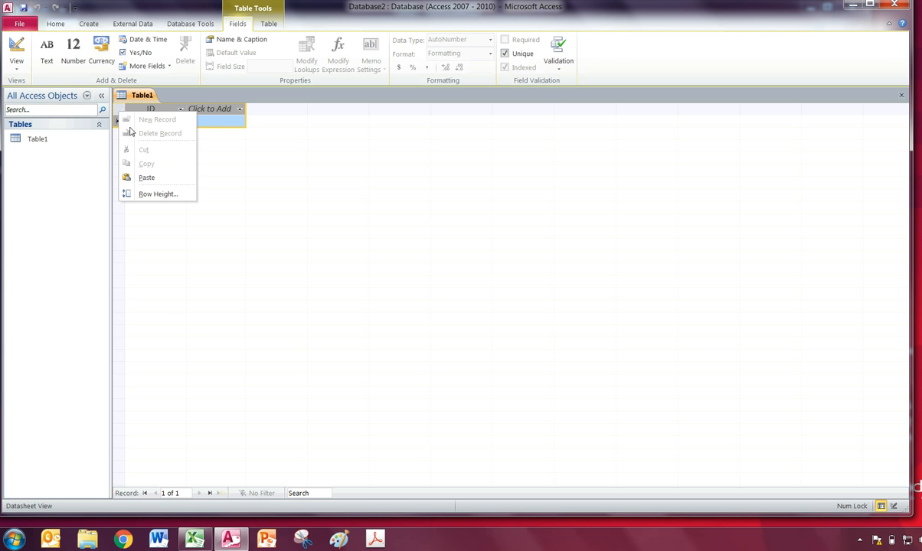
{"action": "left_click", "coordinate": [149, 175]}
{"action": "left_click", "coordinate": [468, 300]}
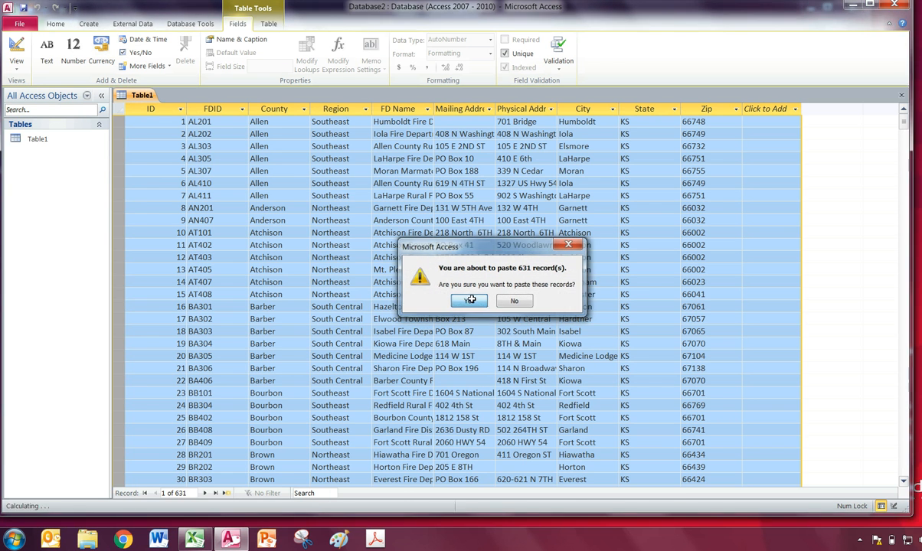
{"action": "left_click", "coordinate": [268, 219]}
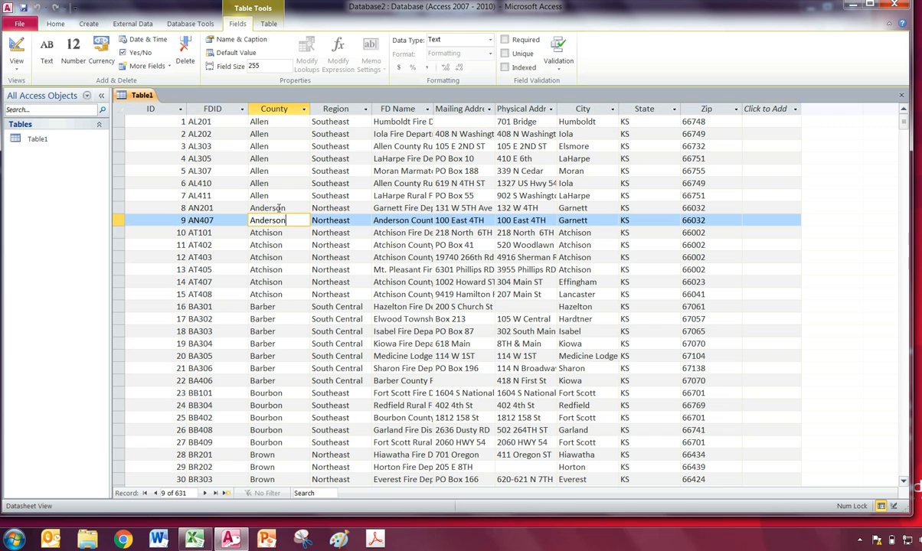
{"action": "left_click", "coordinate": [150, 108]}
{"action": "left_click", "coordinate": [217, 109]}
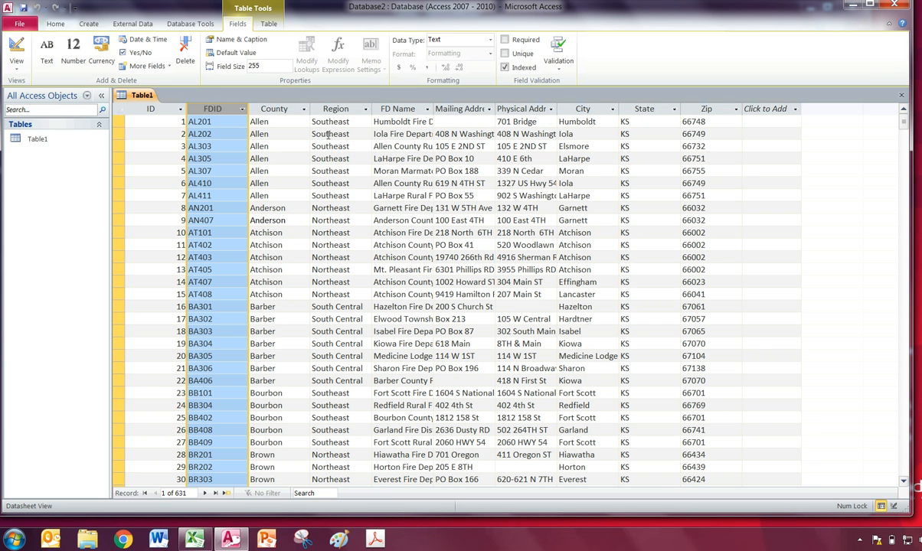
{"action": "left_click", "coordinate": [403, 171]}
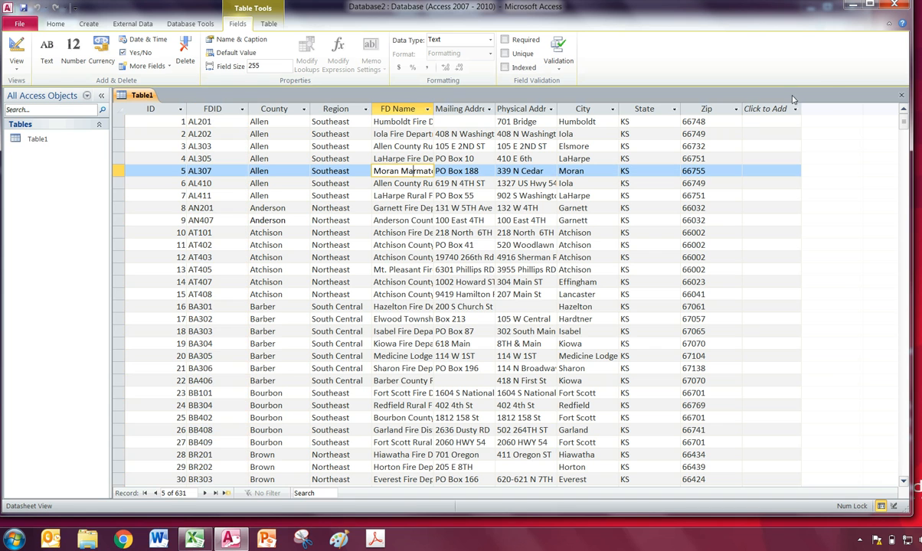
Close the table, saving its design under the name masterFD.
{"action": "left_click", "coordinate": [901, 95]}
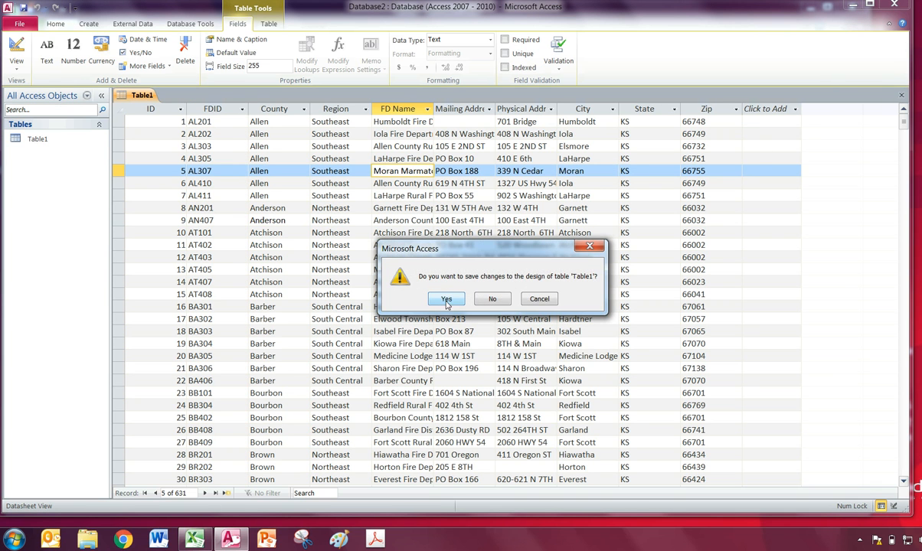
{"action": "left_click", "coordinate": [448, 300]}
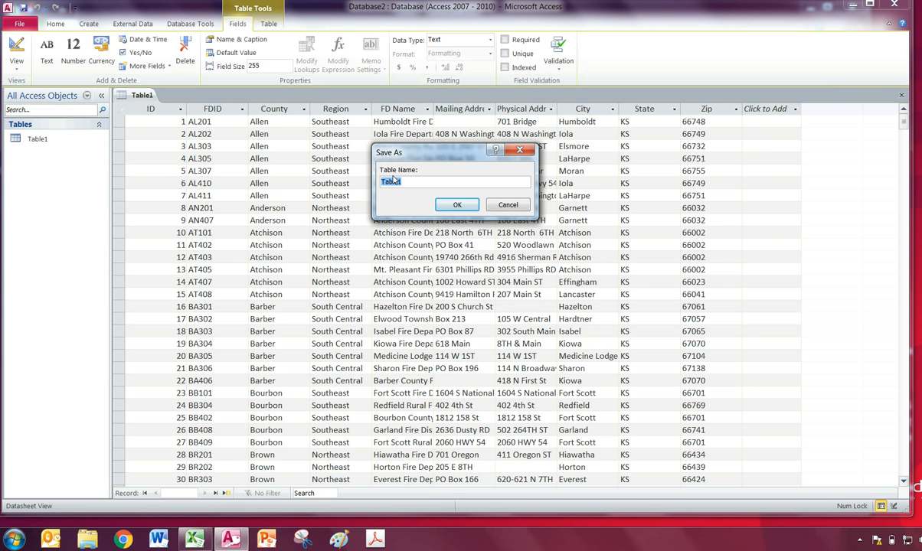
{"action": "type", "text": "masterFD"}
{"action": "key", "text": "Return"}
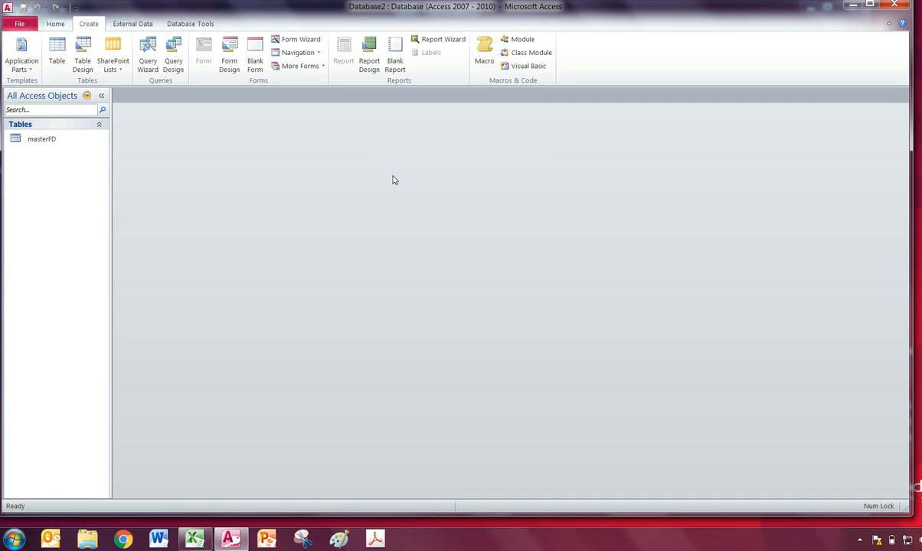
Open the masterFD table's design and make FDID the primary key.
{"action": "left_click", "coordinate": [30, 142]}
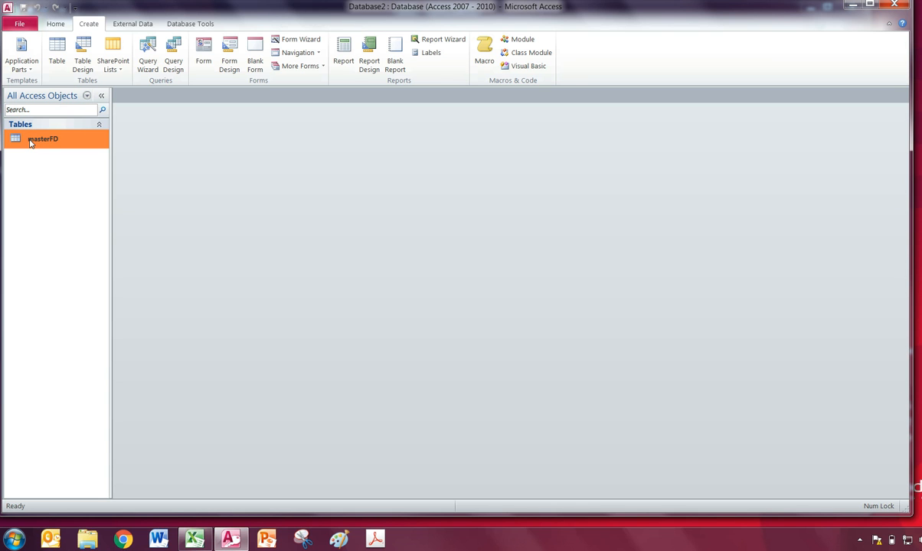
{"action": "right_click", "coordinate": [30, 143]}
{"action": "left_click", "coordinate": [63, 162]}
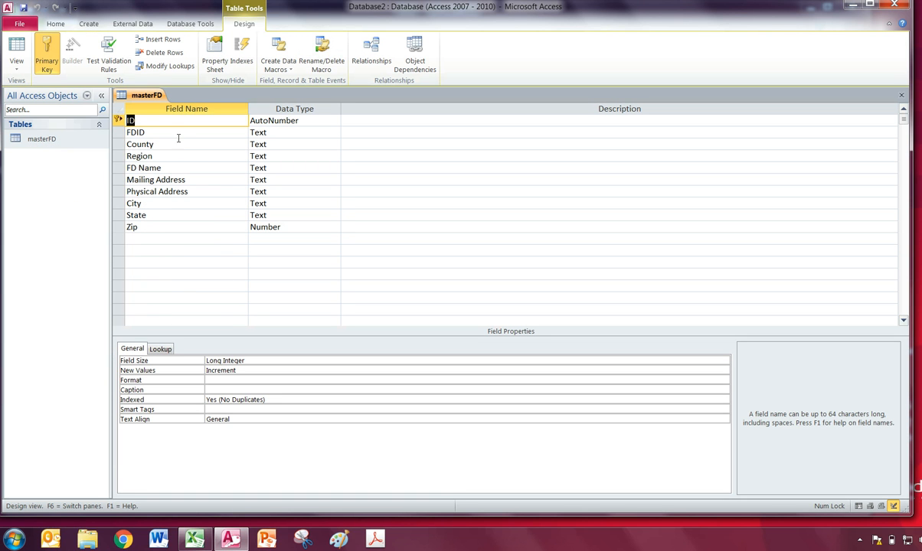
{"action": "left_click", "coordinate": [134, 134]}
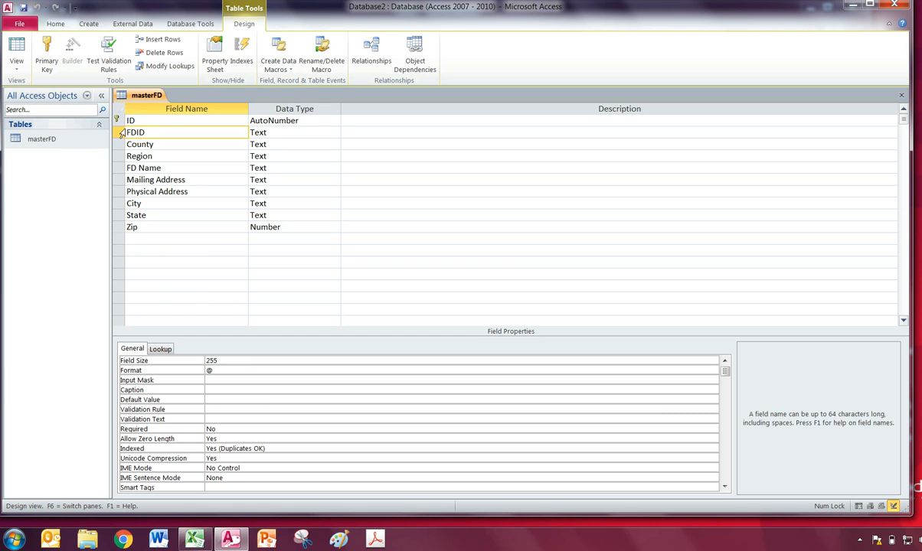
{"action": "right_click", "coordinate": [119, 134]}
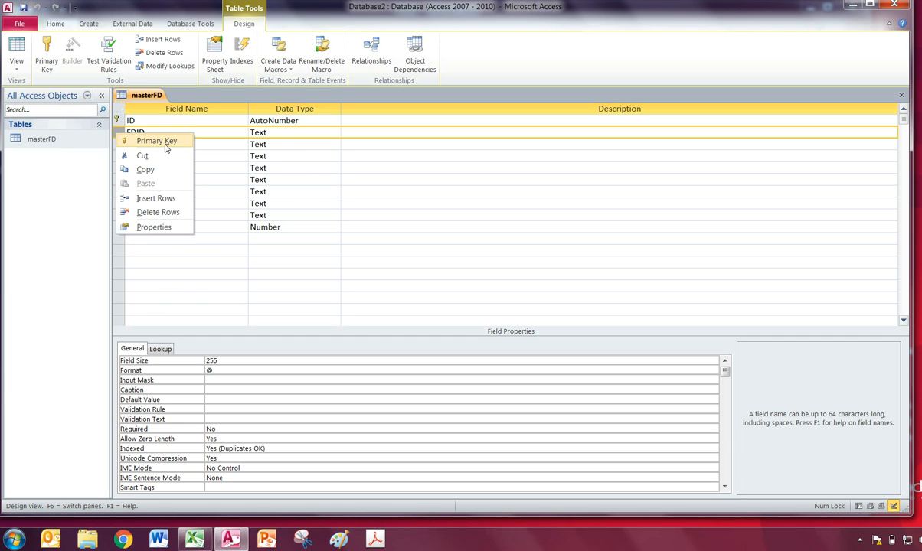
{"action": "left_click", "coordinate": [156, 141]}
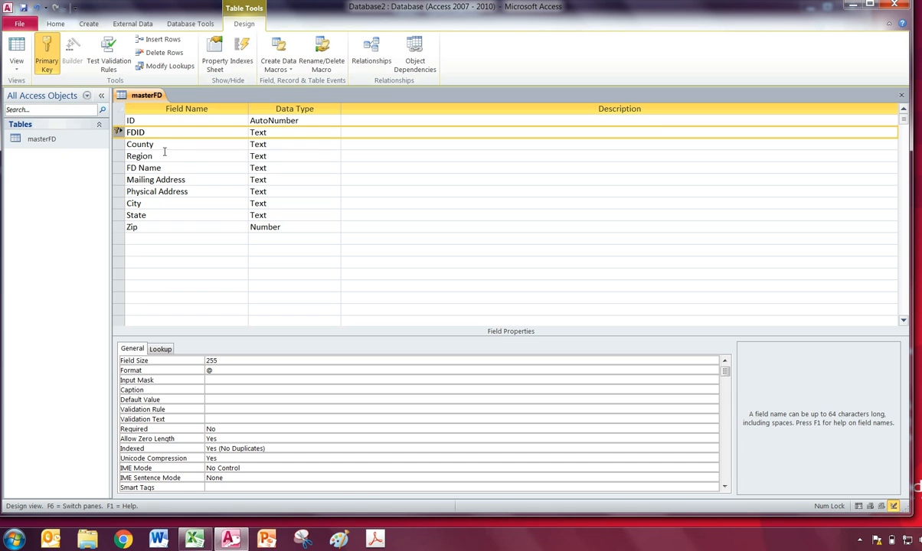
{"action": "left_click", "coordinate": [169, 145]}
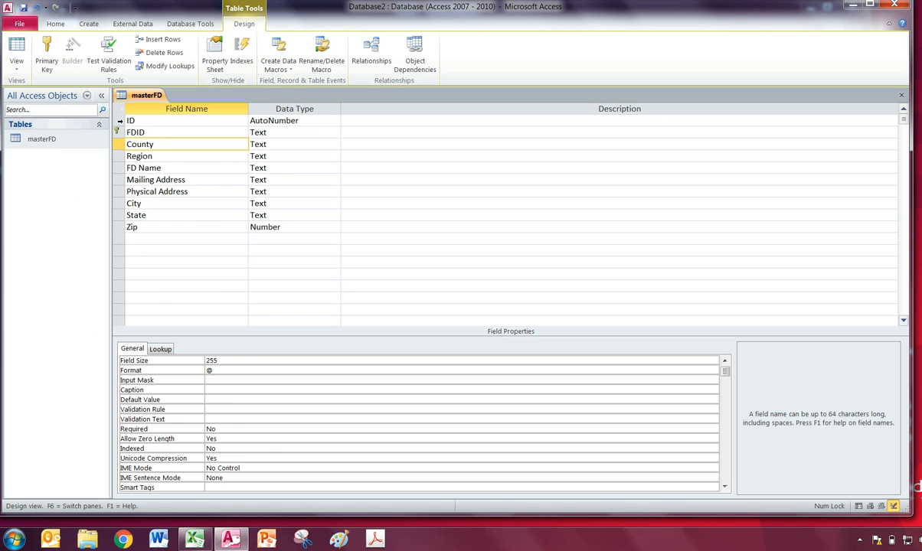
Delete the ID AutoNumber field from the masterFD design, accepting the permanent removal of its data.
{"action": "left_click", "coordinate": [120, 121]}
{"action": "right_click", "coordinate": [120, 125]}
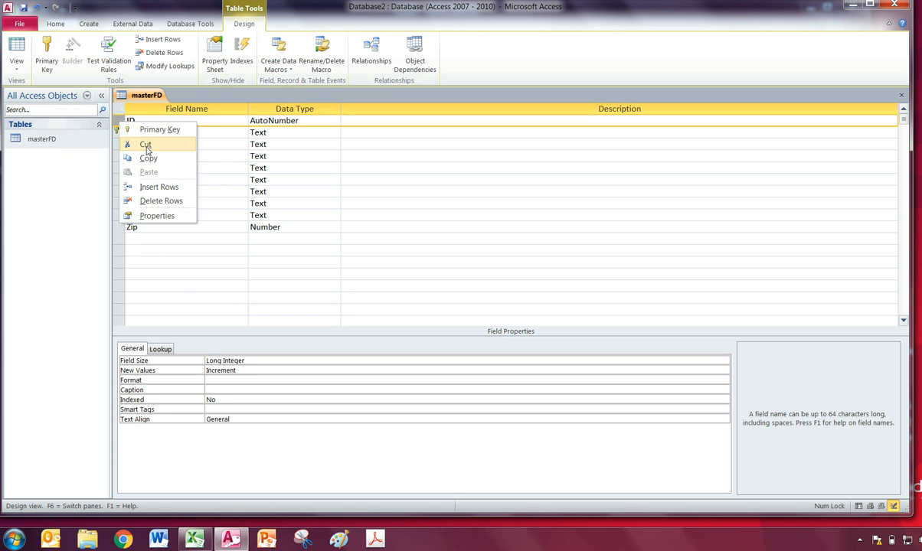
{"action": "left_click", "coordinate": [149, 201]}
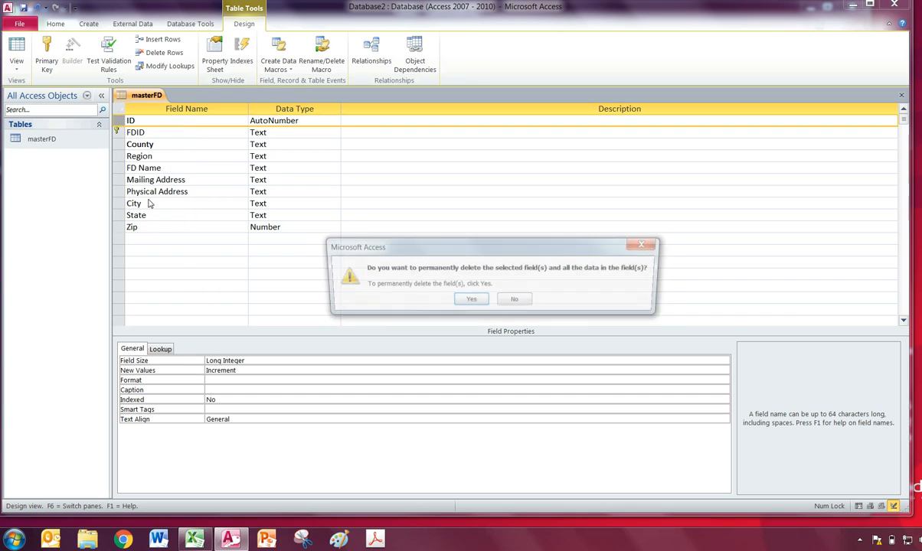
{"action": "left_click", "coordinate": [467, 303]}
{"action": "left_click", "coordinate": [221, 129]}
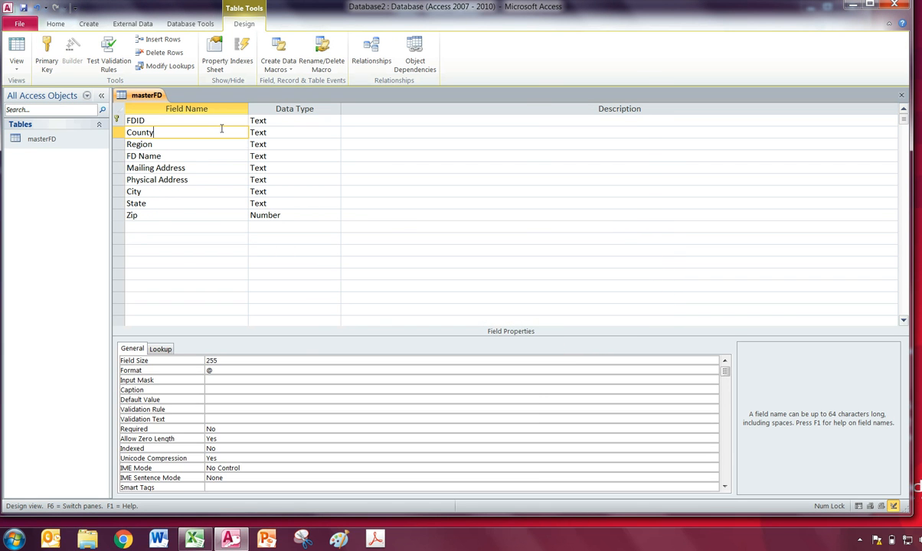
{"action": "left_click", "coordinate": [282, 120]}
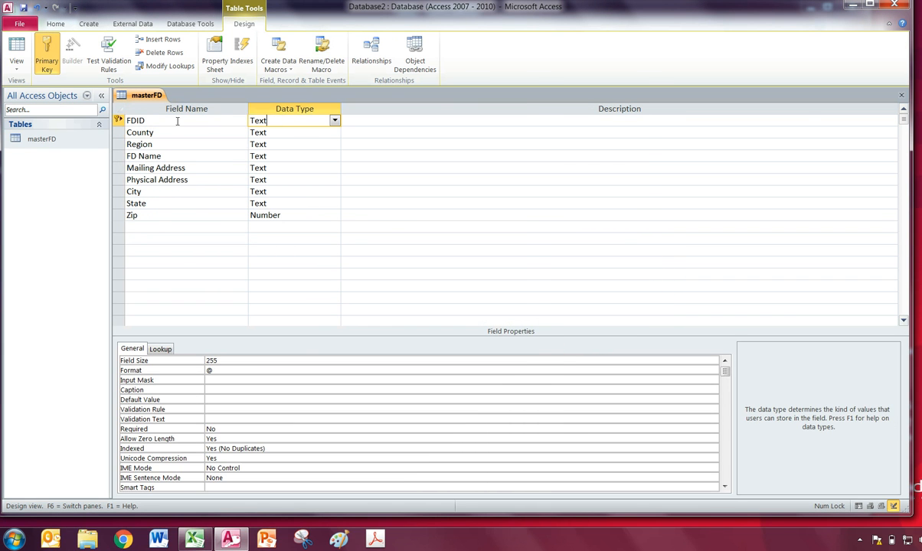
Close the masterFD design with its changes saved and reopen the table to view its records.
{"action": "left_click", "coordinate": [901, 95]}
{"action": "left_click", "coordinate": [446, 299]}
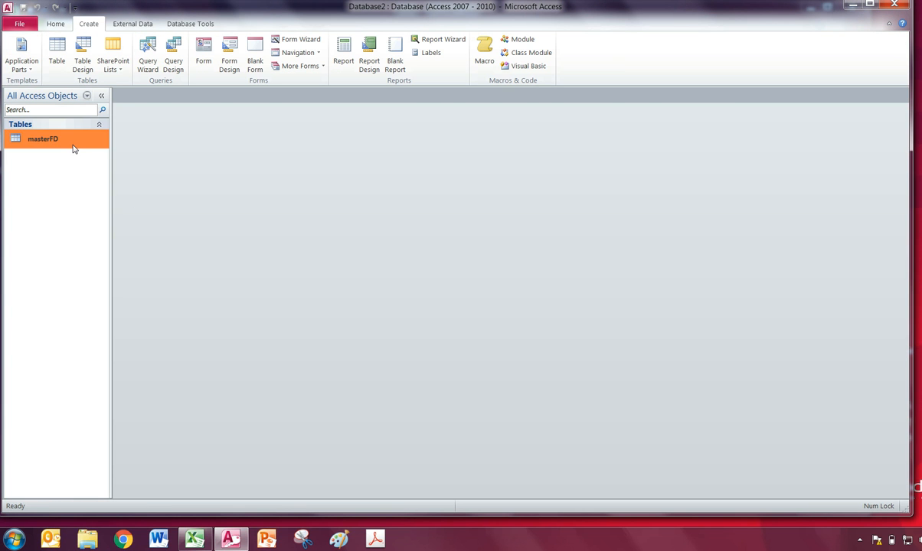
{"action": "double_click", "coordinate": [72, 142]}
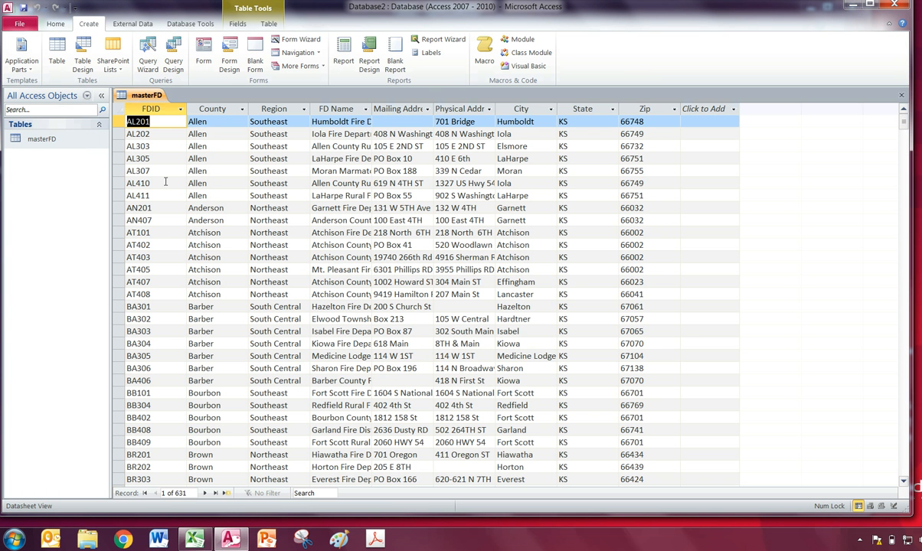
Switch to Excel to review the blank first column of the source list, and return to Access to compare the masterFD records.
{"action": "left_click", "coordinate": [196, 538]}
{"action": "left_click", "coordinate": [192, 291]}
{"action": "scroll", "coordinate": [192, 290], "scroll_direction": "up", "scroll_amount": 18}
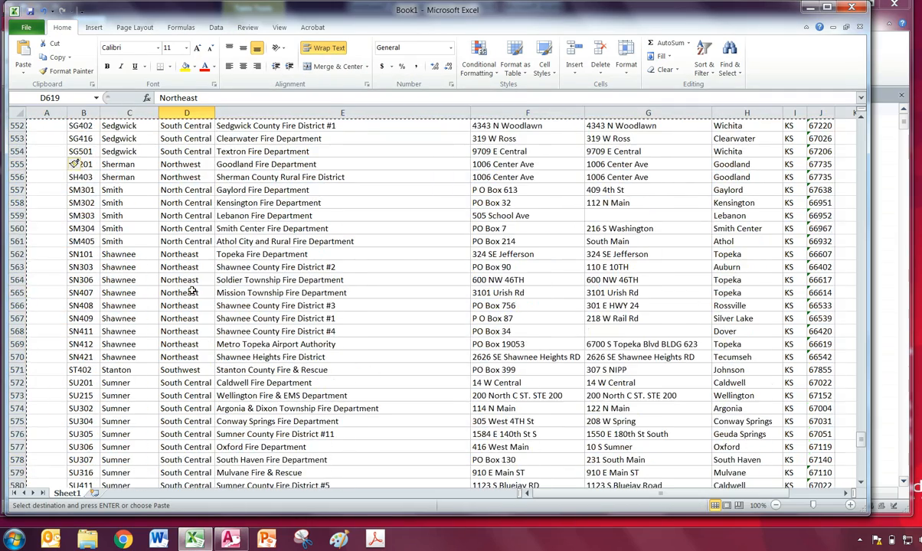
{"action": "left_click_drag", "start_coordinate": [860, 440], "coordinate": [856, 118]}
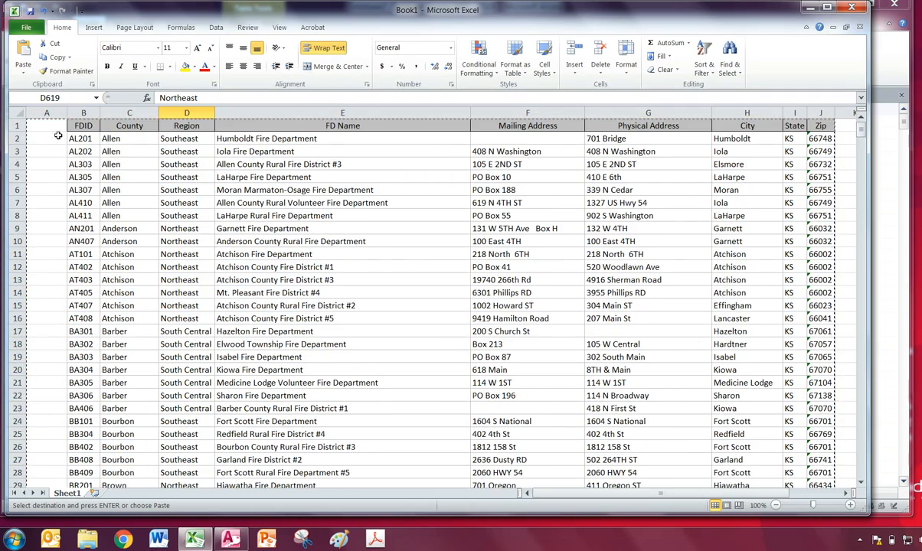
{"action": "left_click", "coordinate": [51, 127]}
{"action": "left_click", "coordinate": [230, 538]}
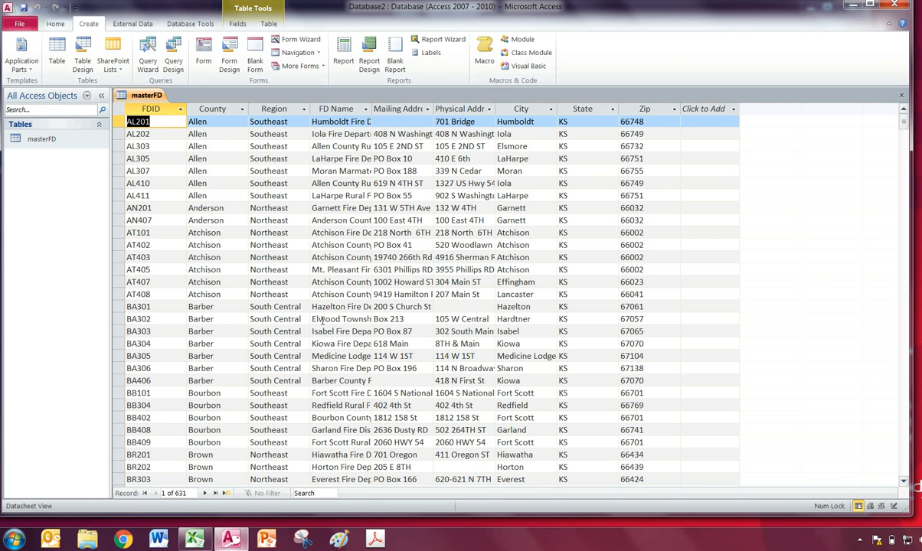
{"action": "left_click", "coordinate": [289, 211]}
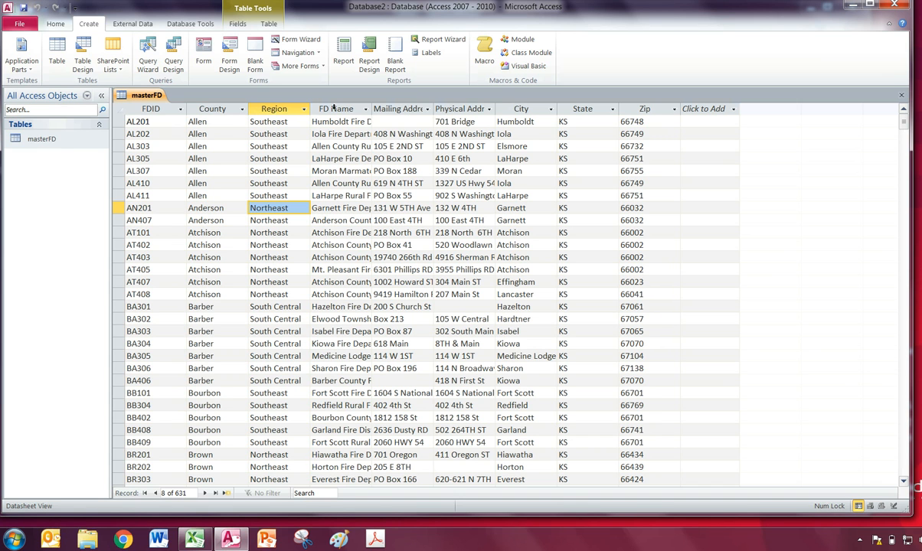
Review the masterFD fields and data types in its design, close the design, and reopen the table's records.
{"action": "right_click", "coordinate": [71, 139]}
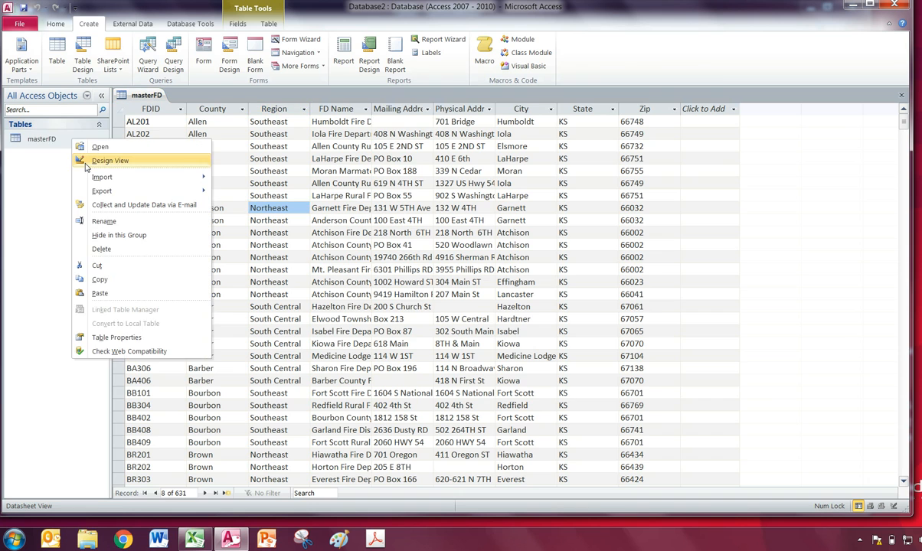
{"action": "left_click", "coordinate": [85, 163]}
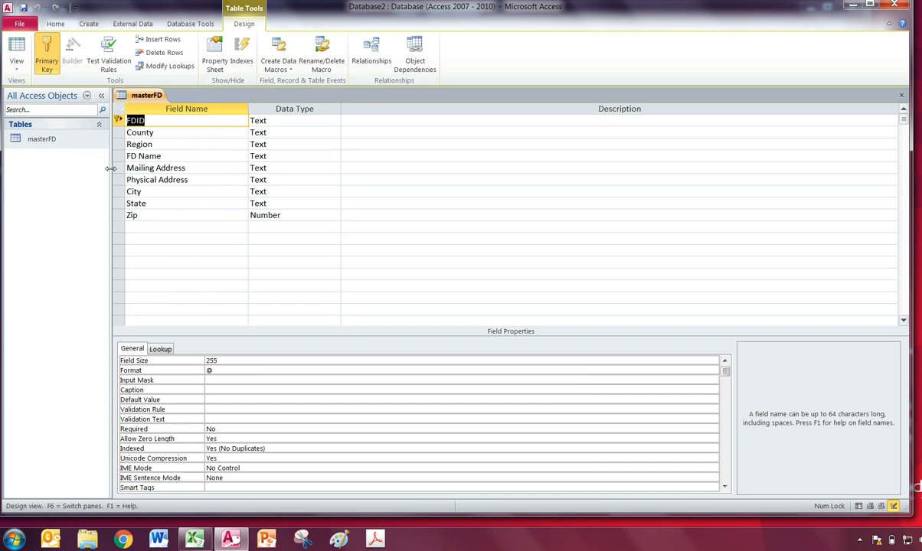
{"action": "left_click", "coordinate": [147, 227]}
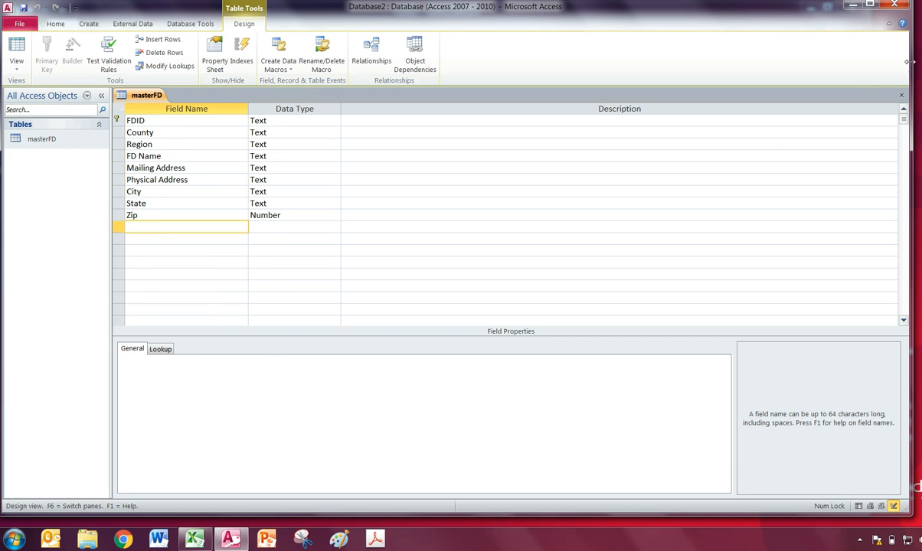
{"action": "left_click", "coordinate": [900, 99]}
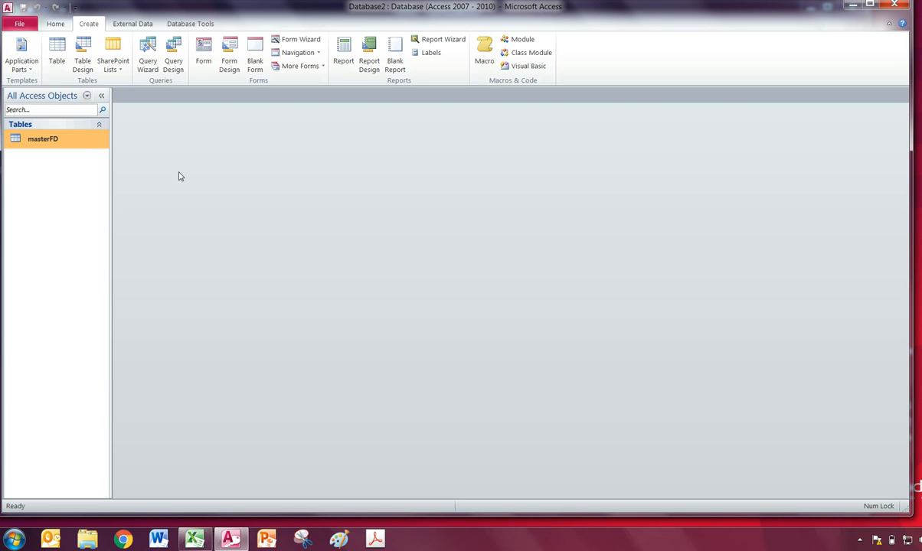
{"action": "double_click", "coordinate": [83, 145]}
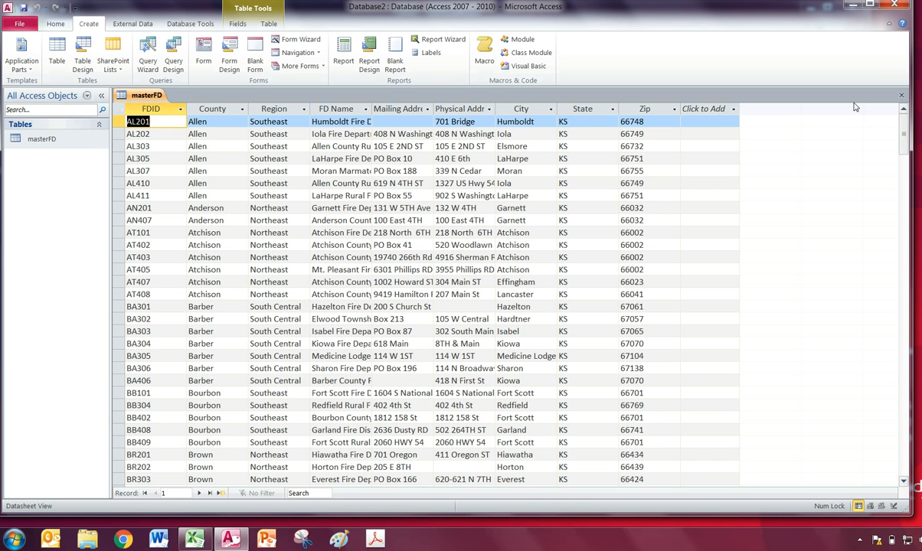